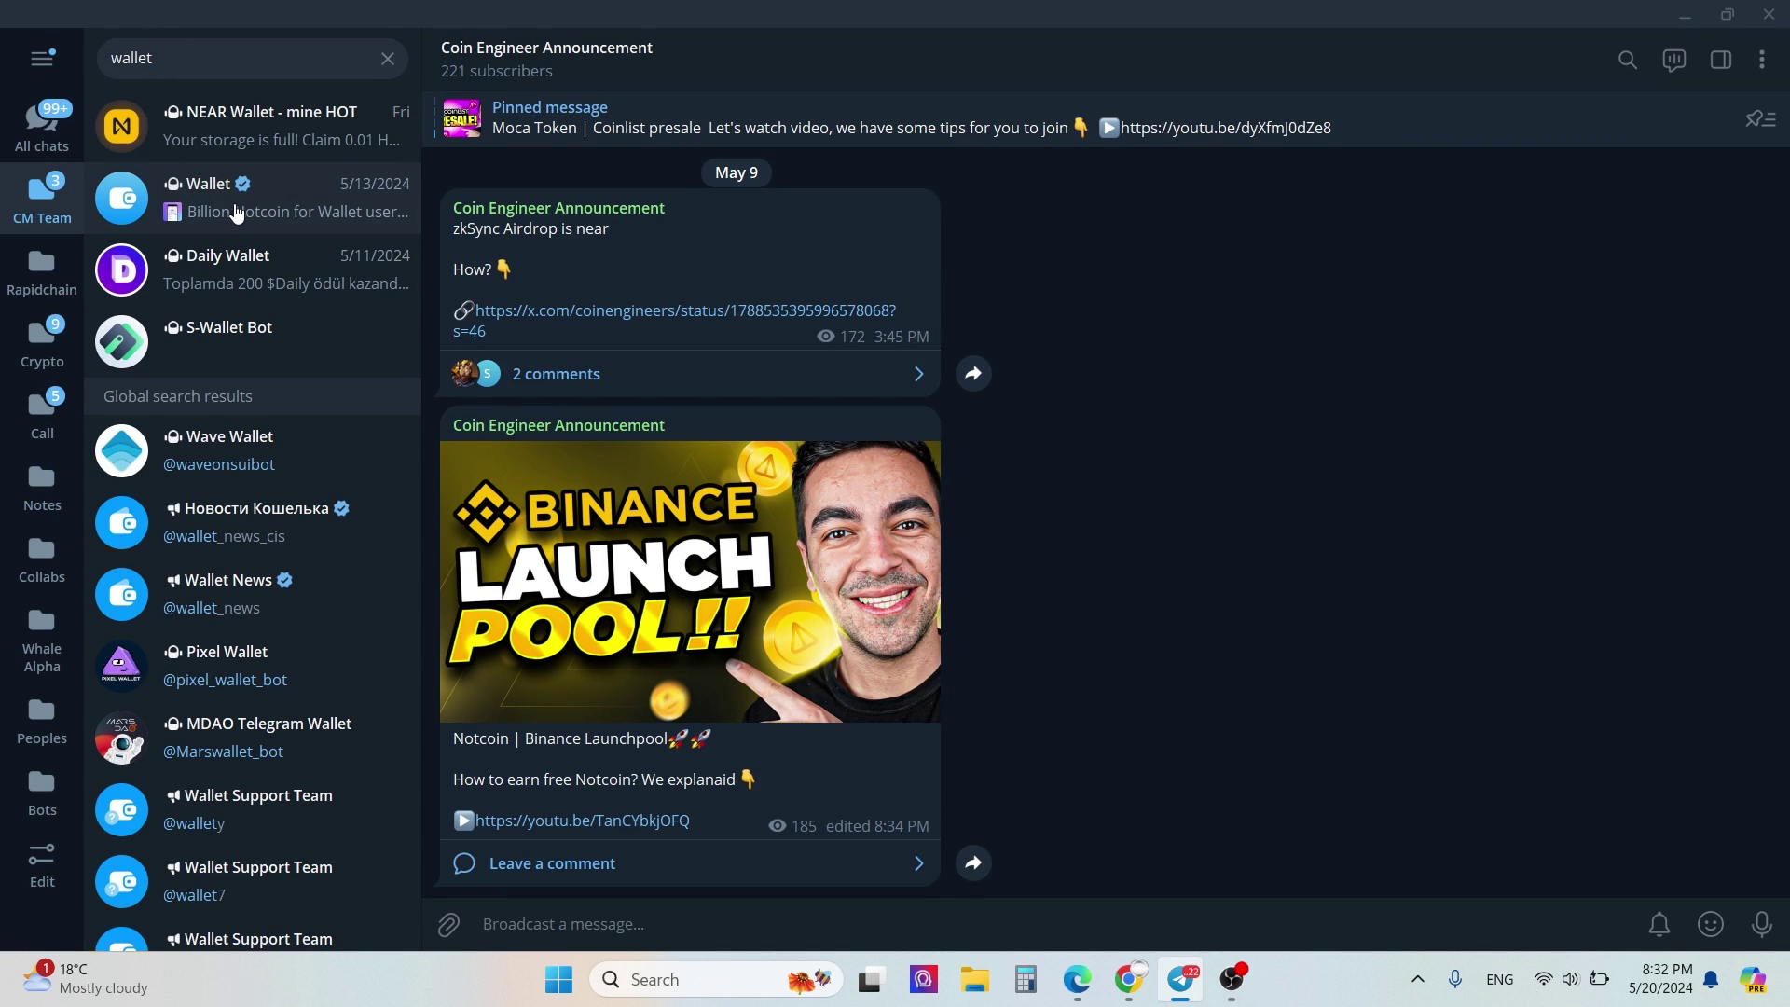
click(243, 213)
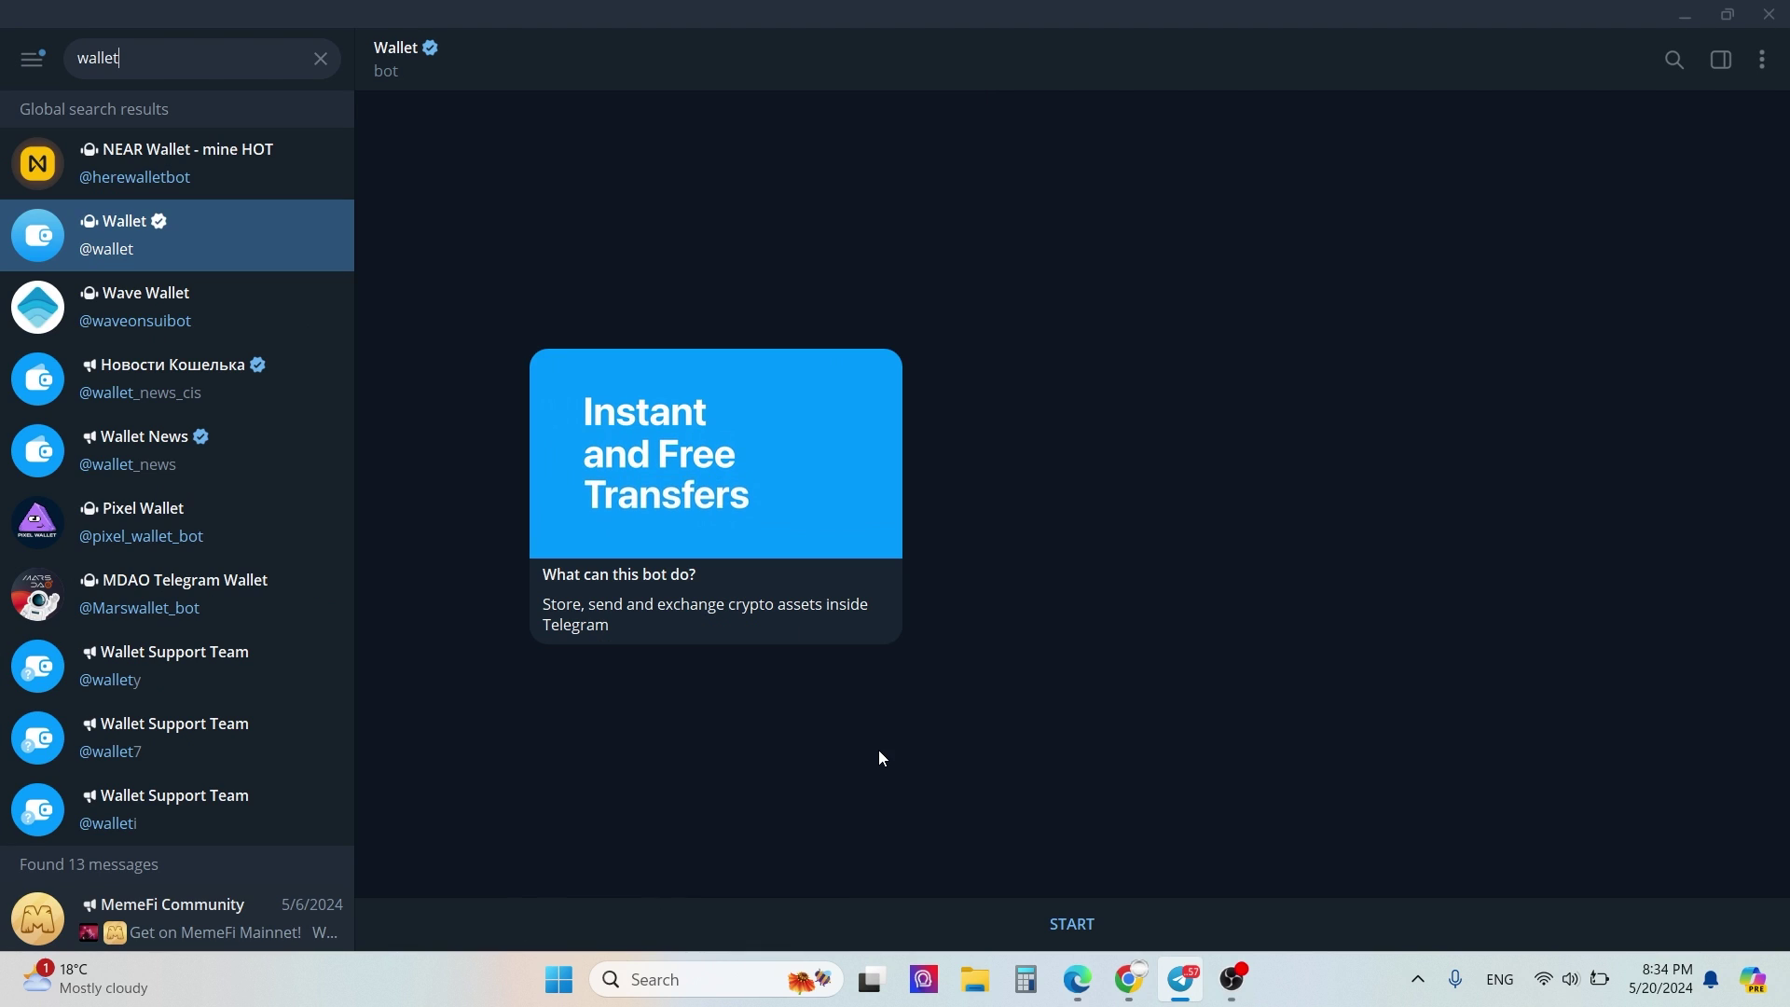
Start the Wallet bot, launch its mini app, and accept the Terms of Use.
click(1051, 915)
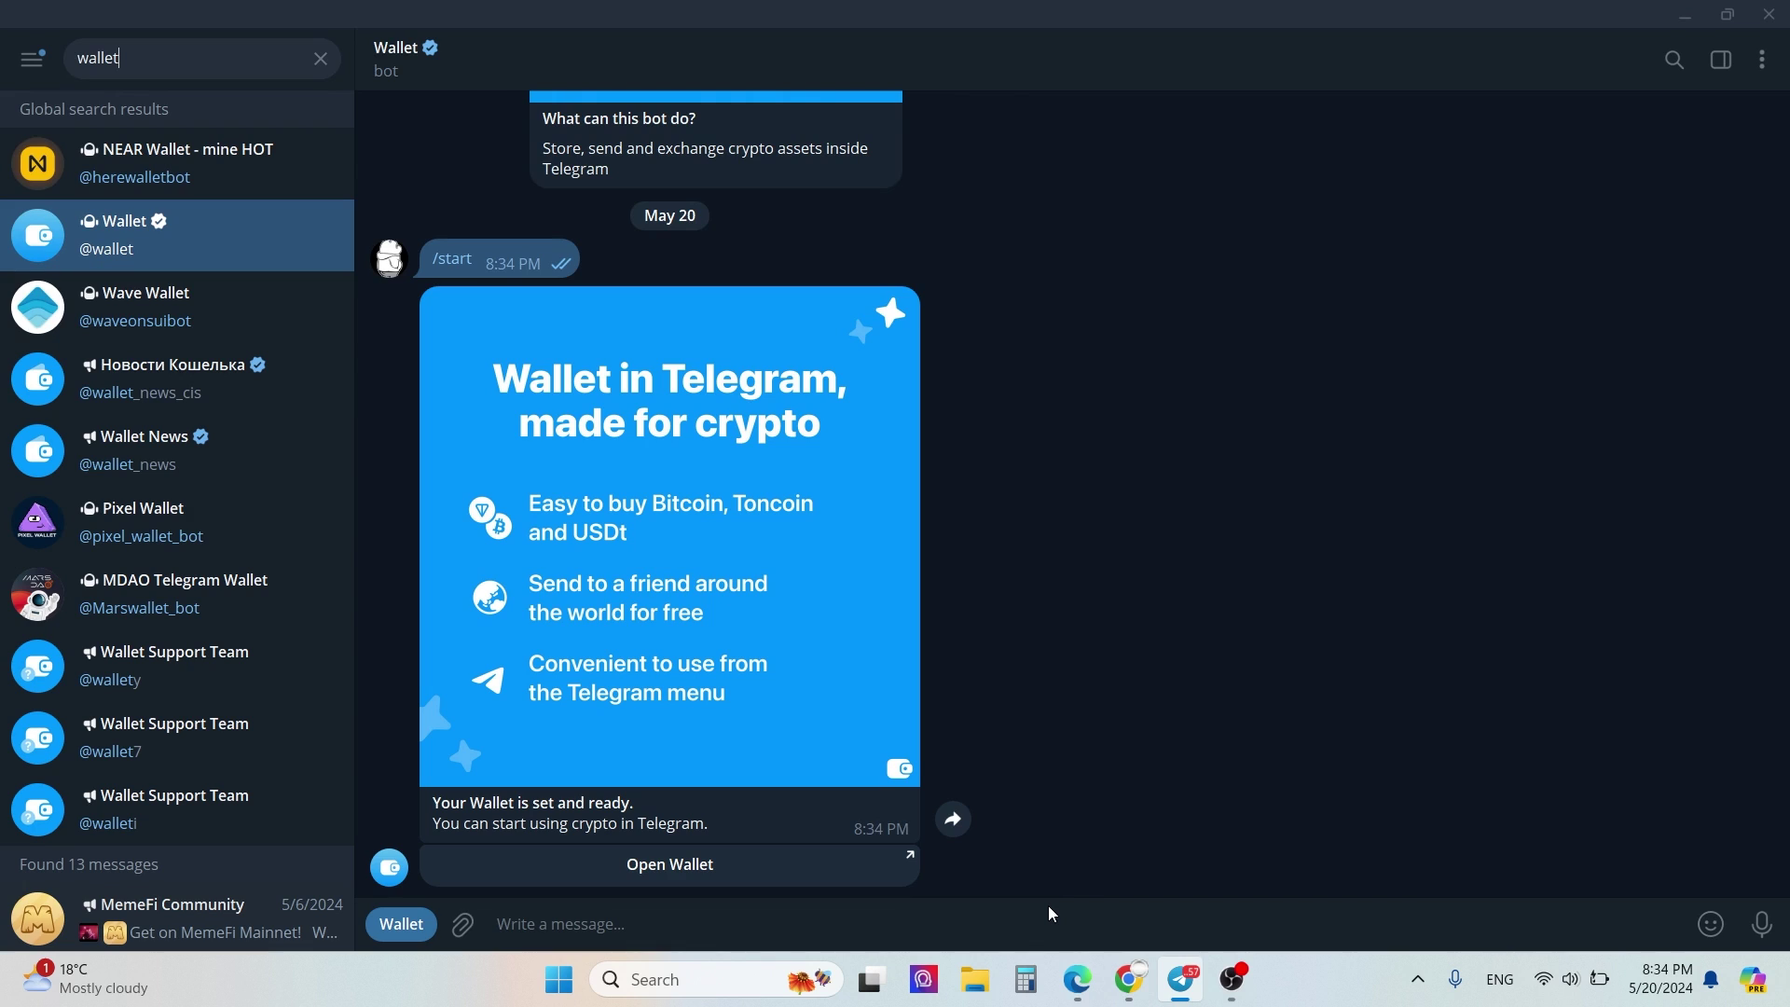
click(751, 858)
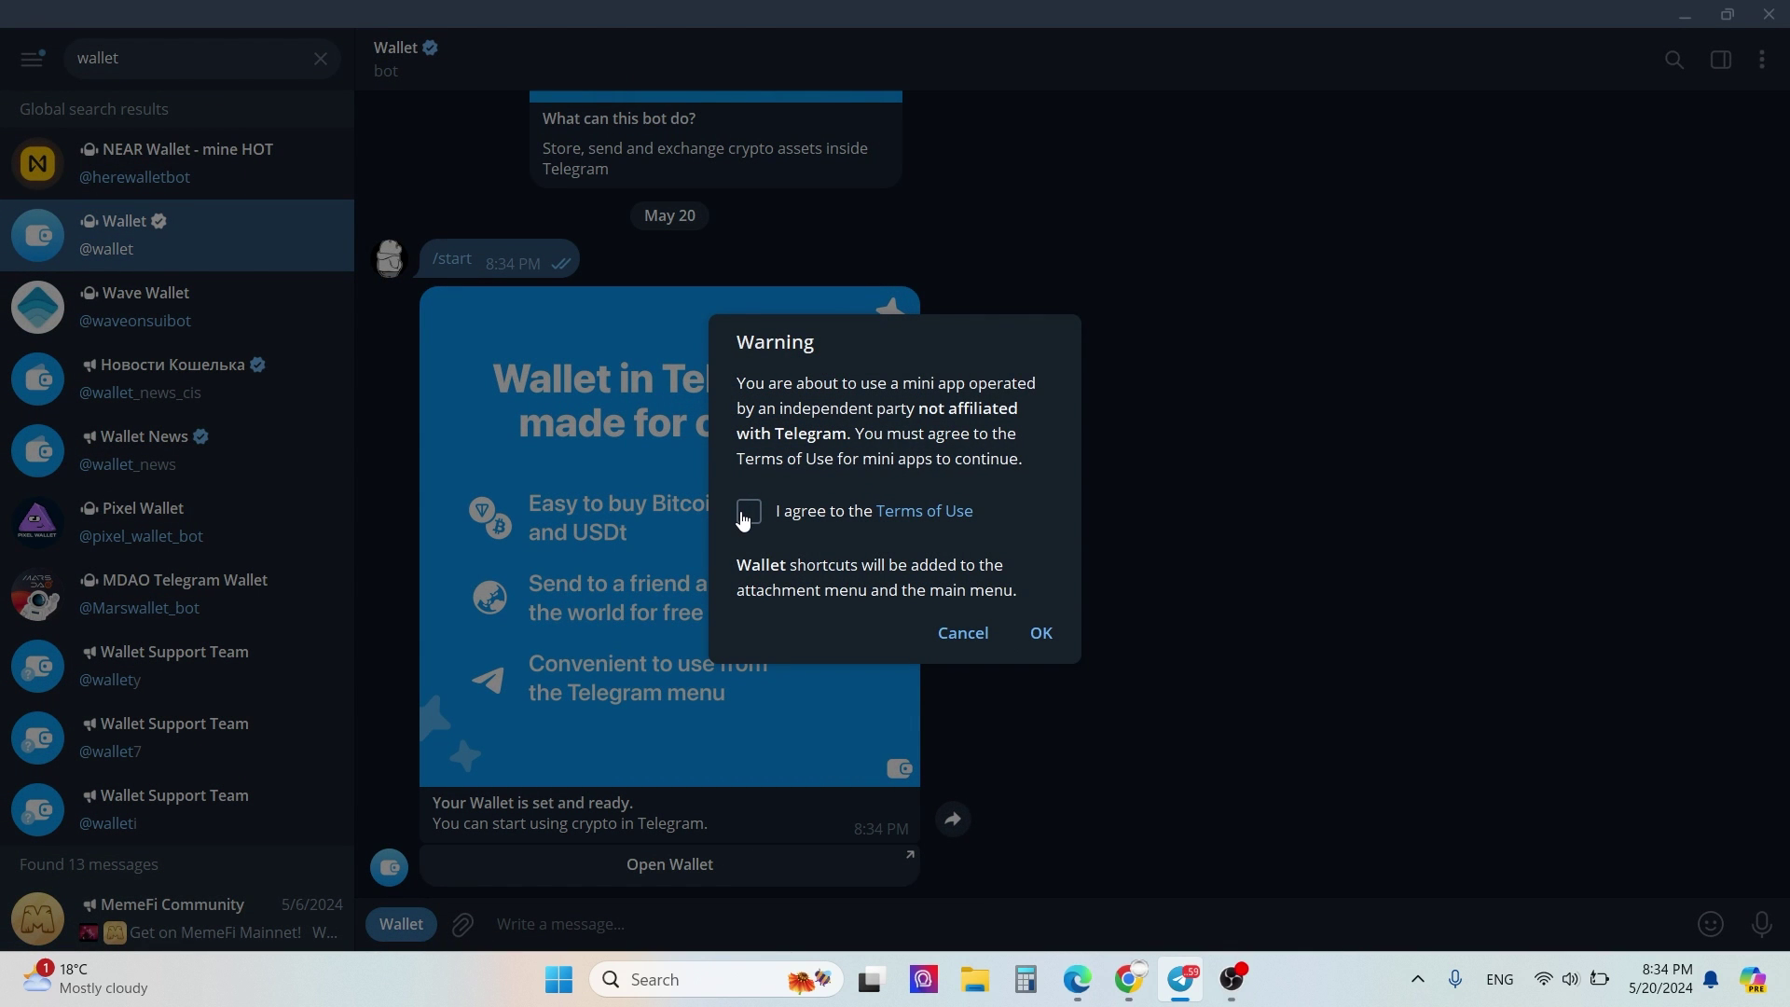
click(745, 516)
click(1032, 635)
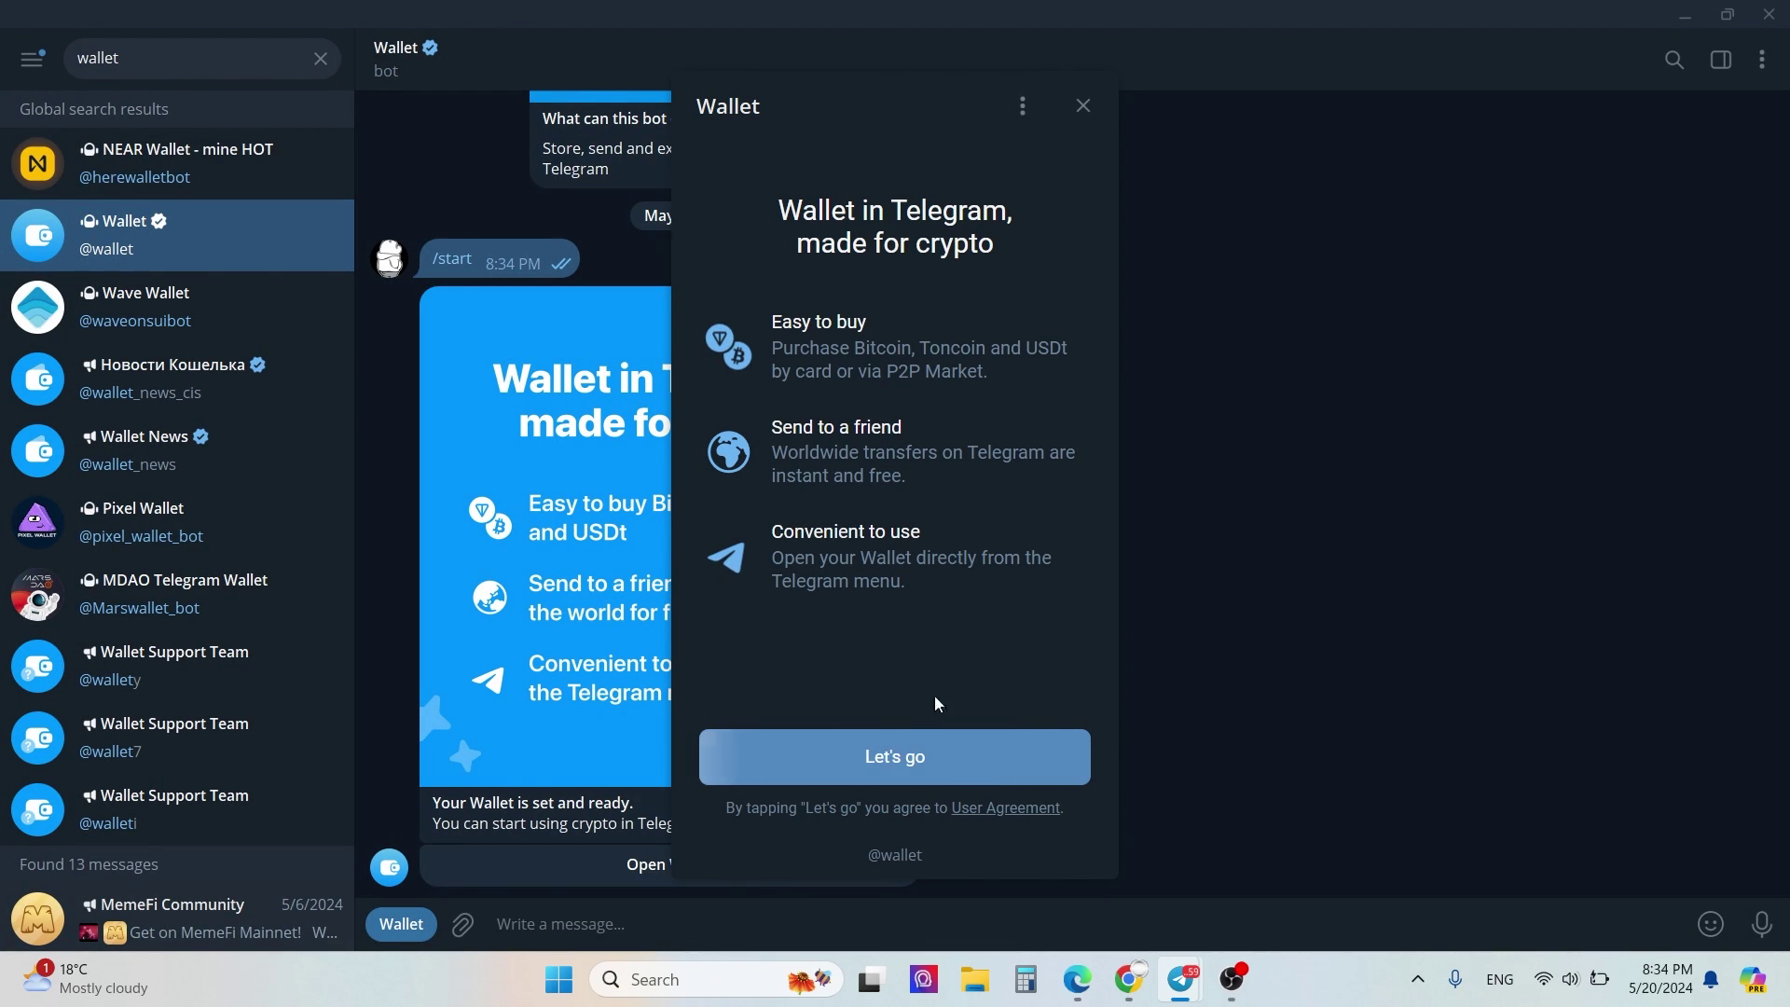
Pass the Wallet intro, activate P2P Market with Get started, then return to the $0.00 home.
click(878, 755)
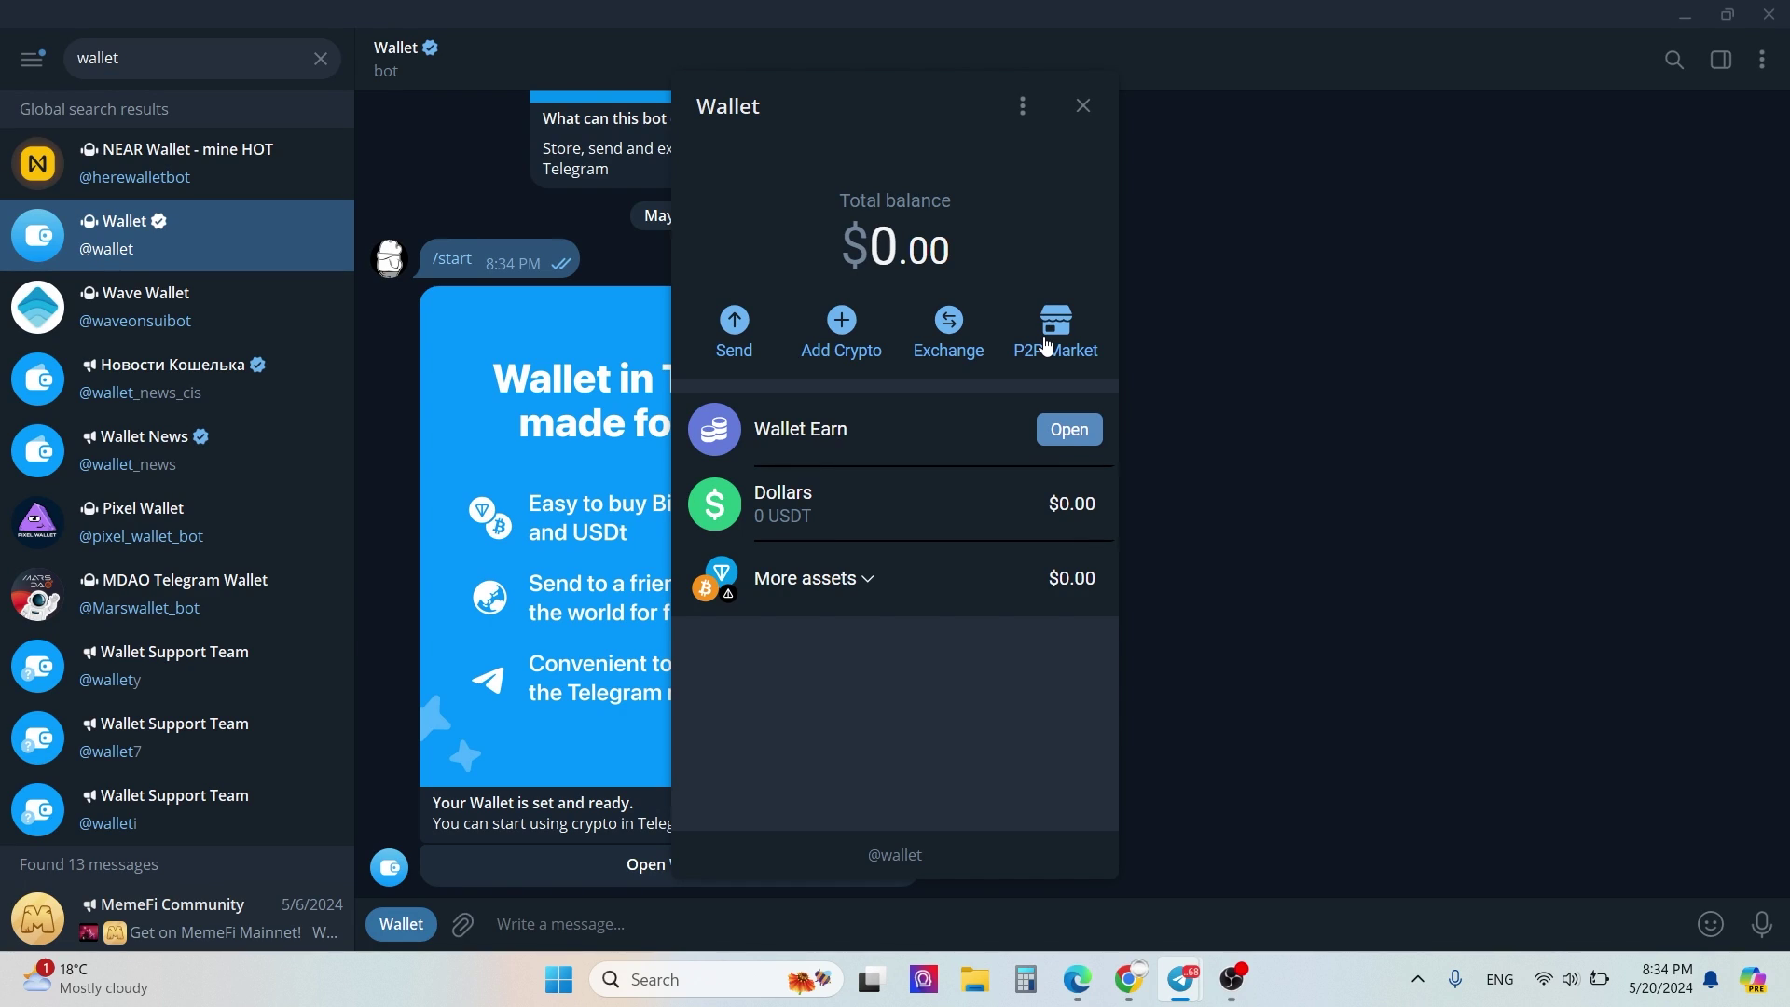
click(1055, 338)
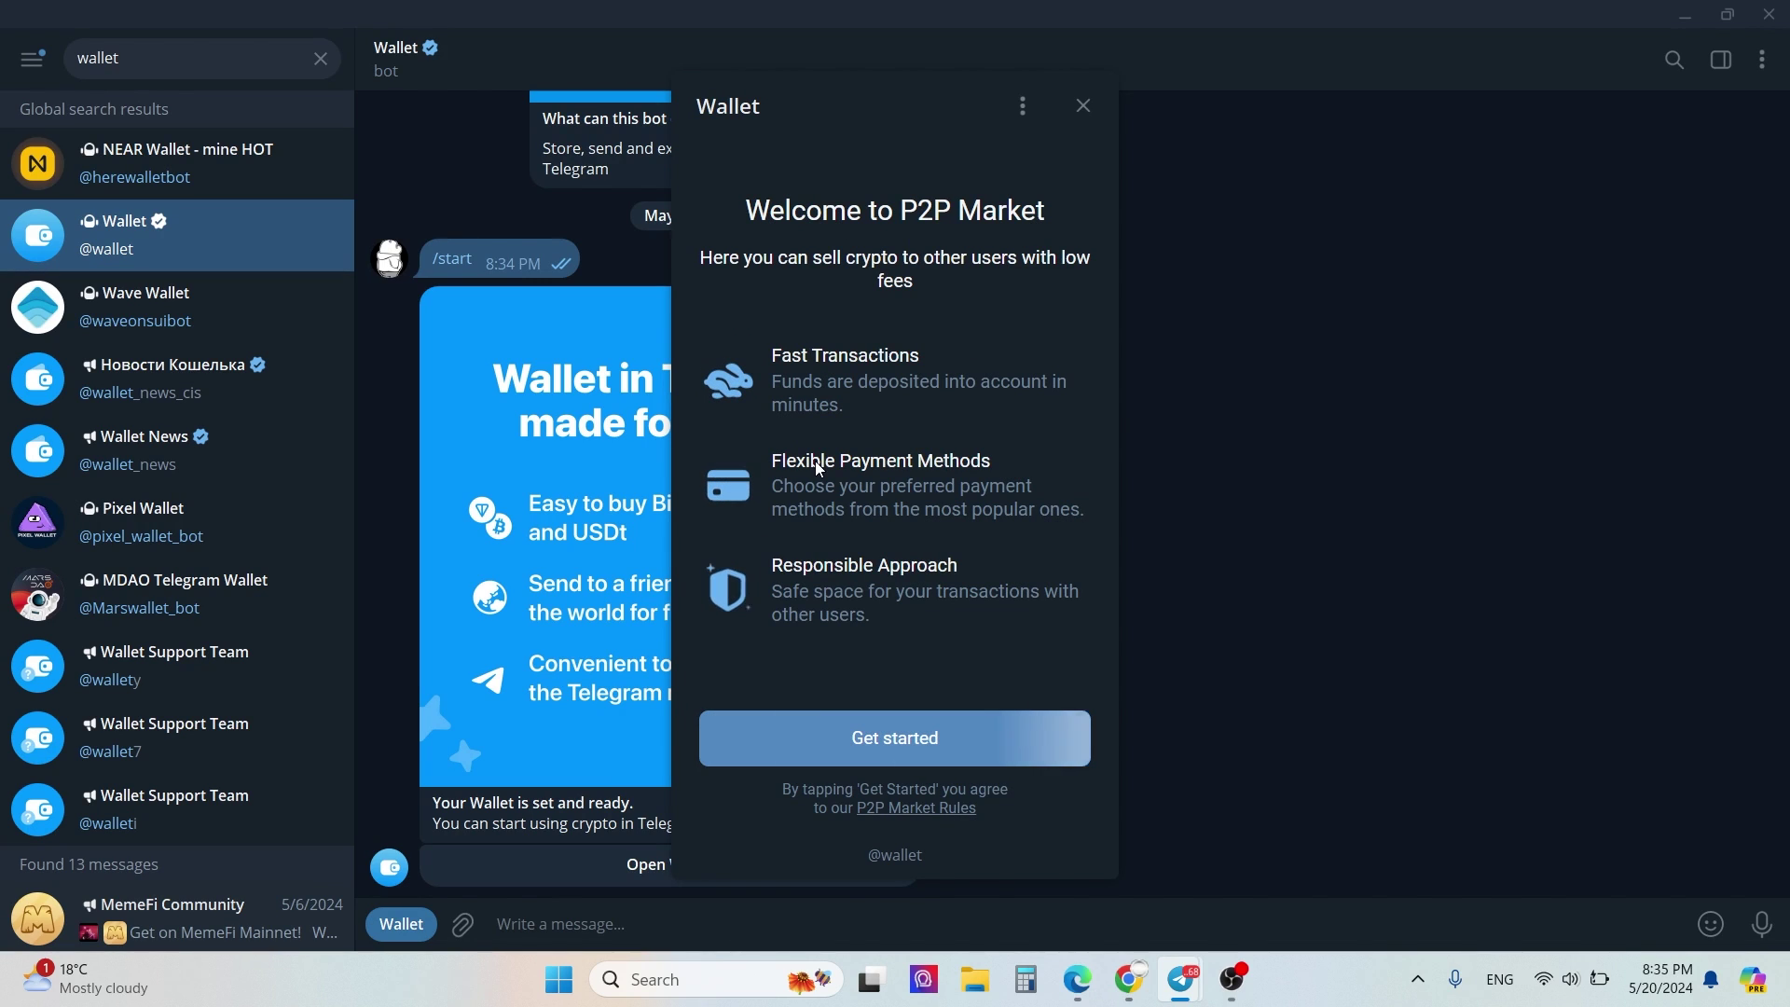
click(867, 739)
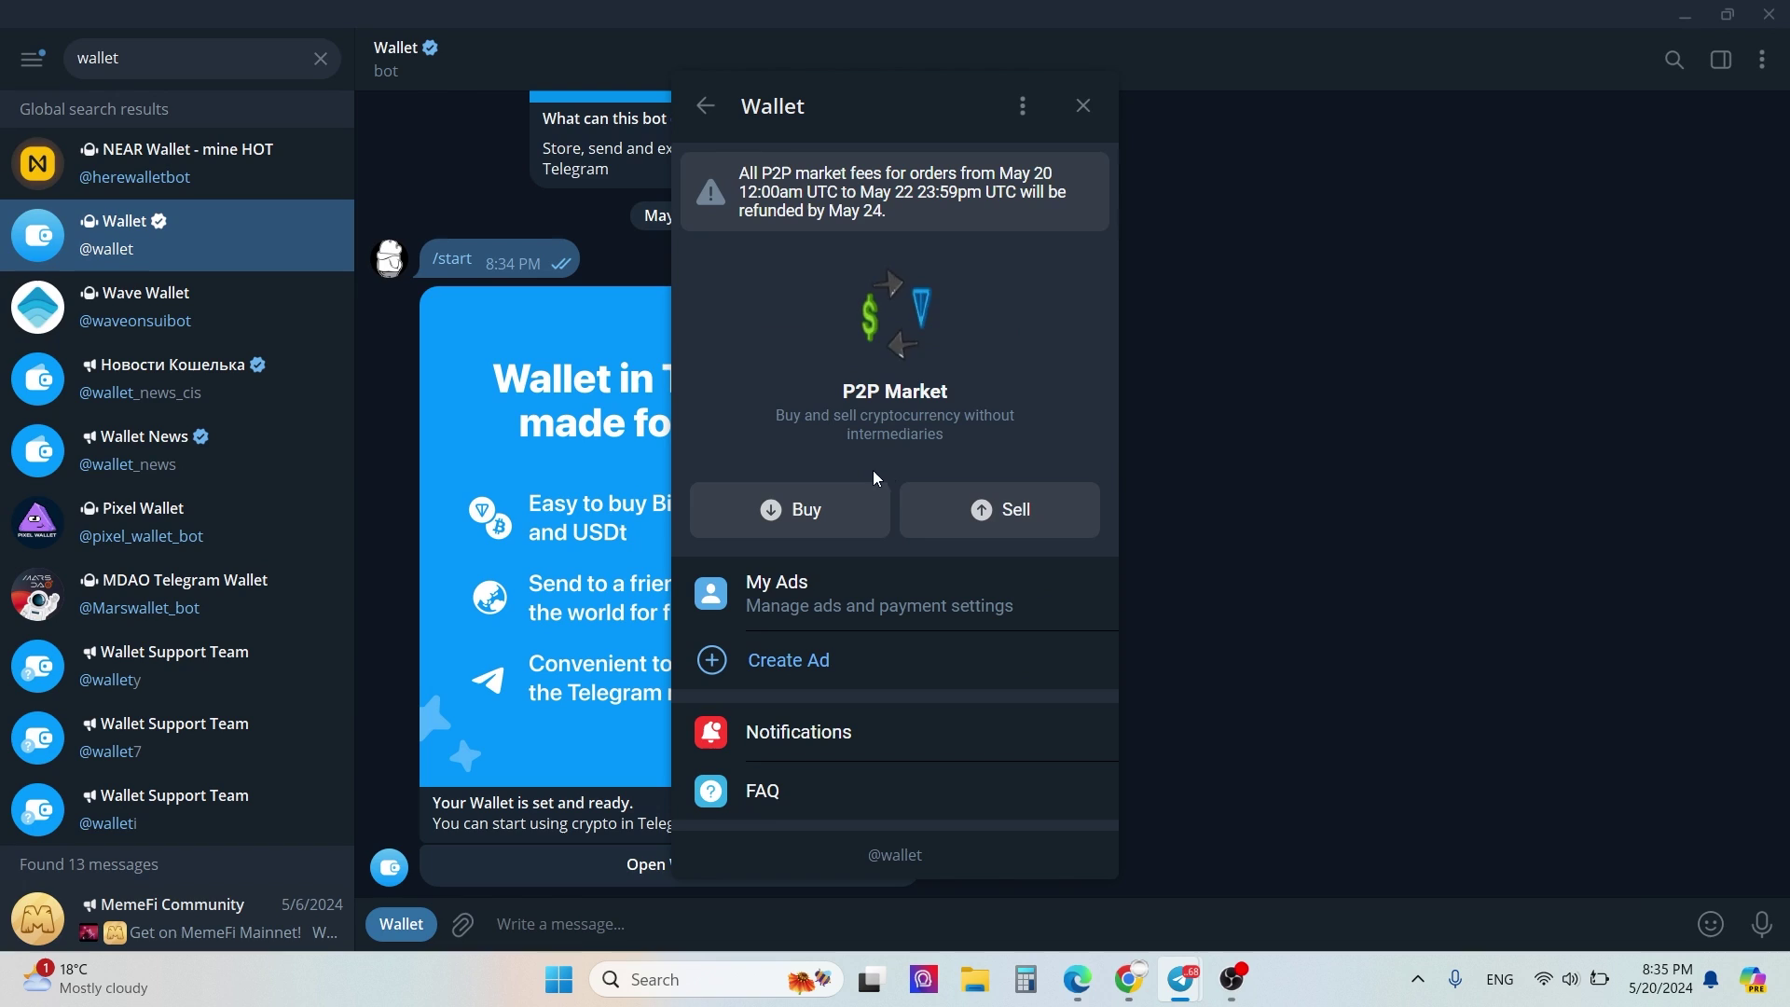
click(705, 109)
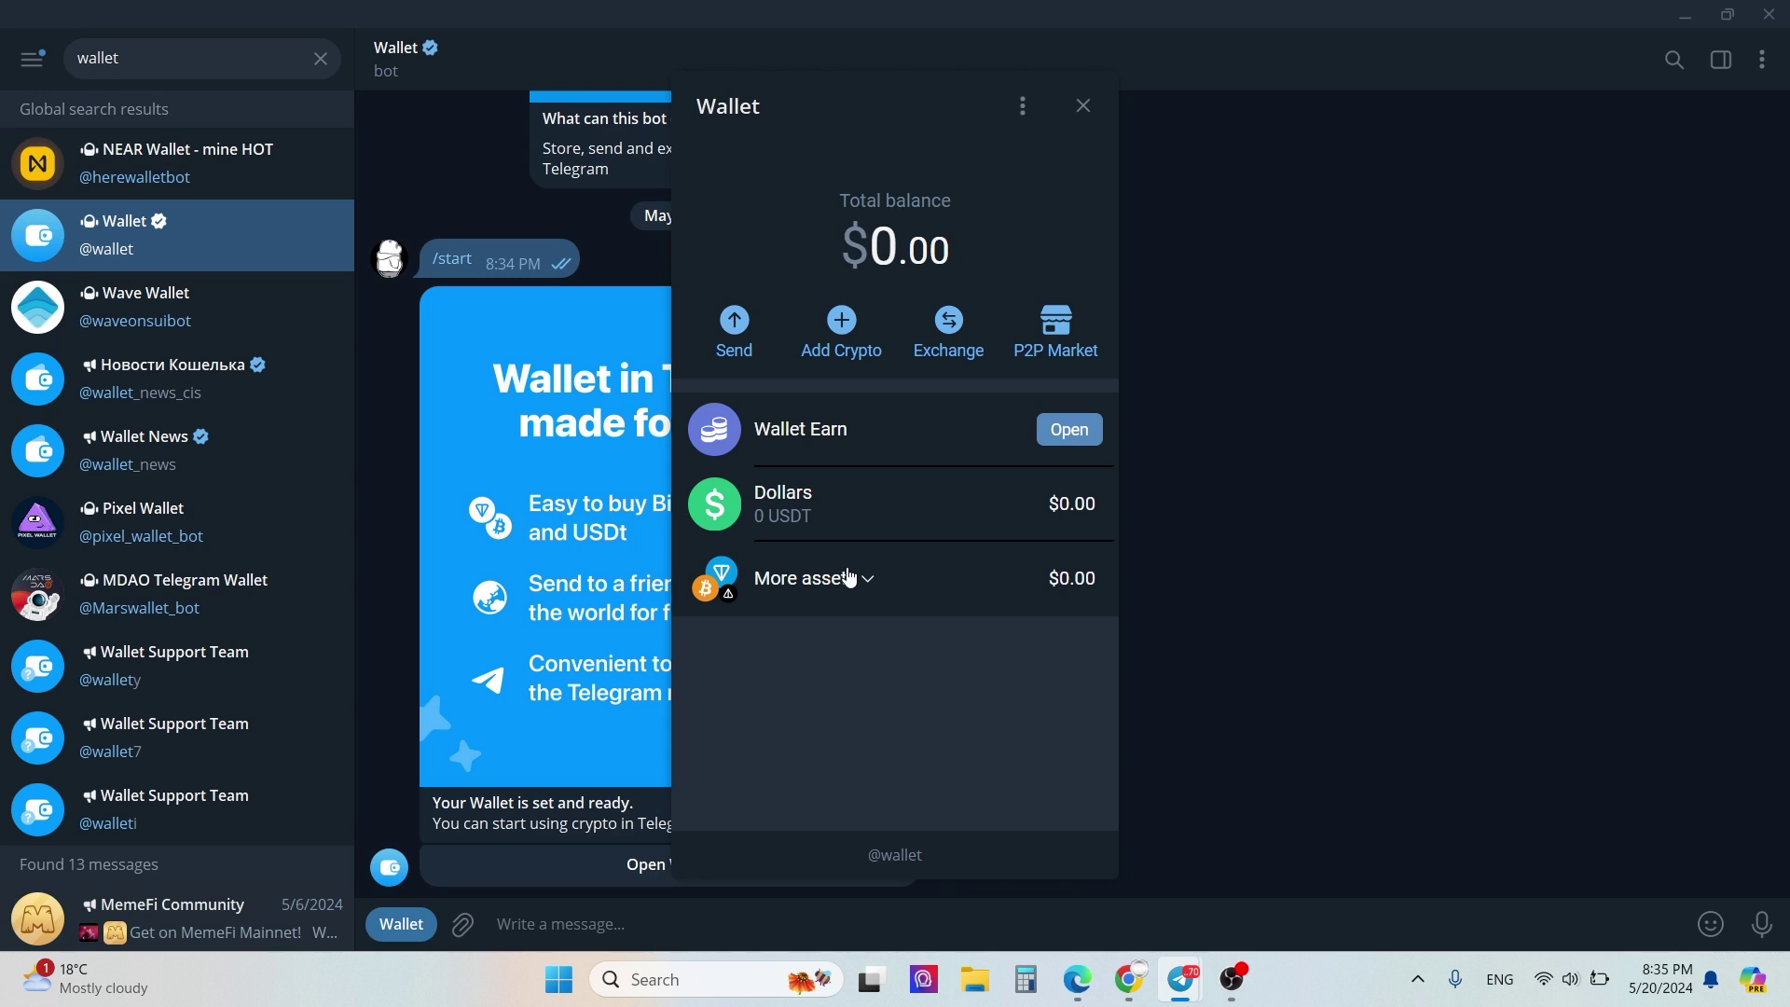
click(1017, 110)
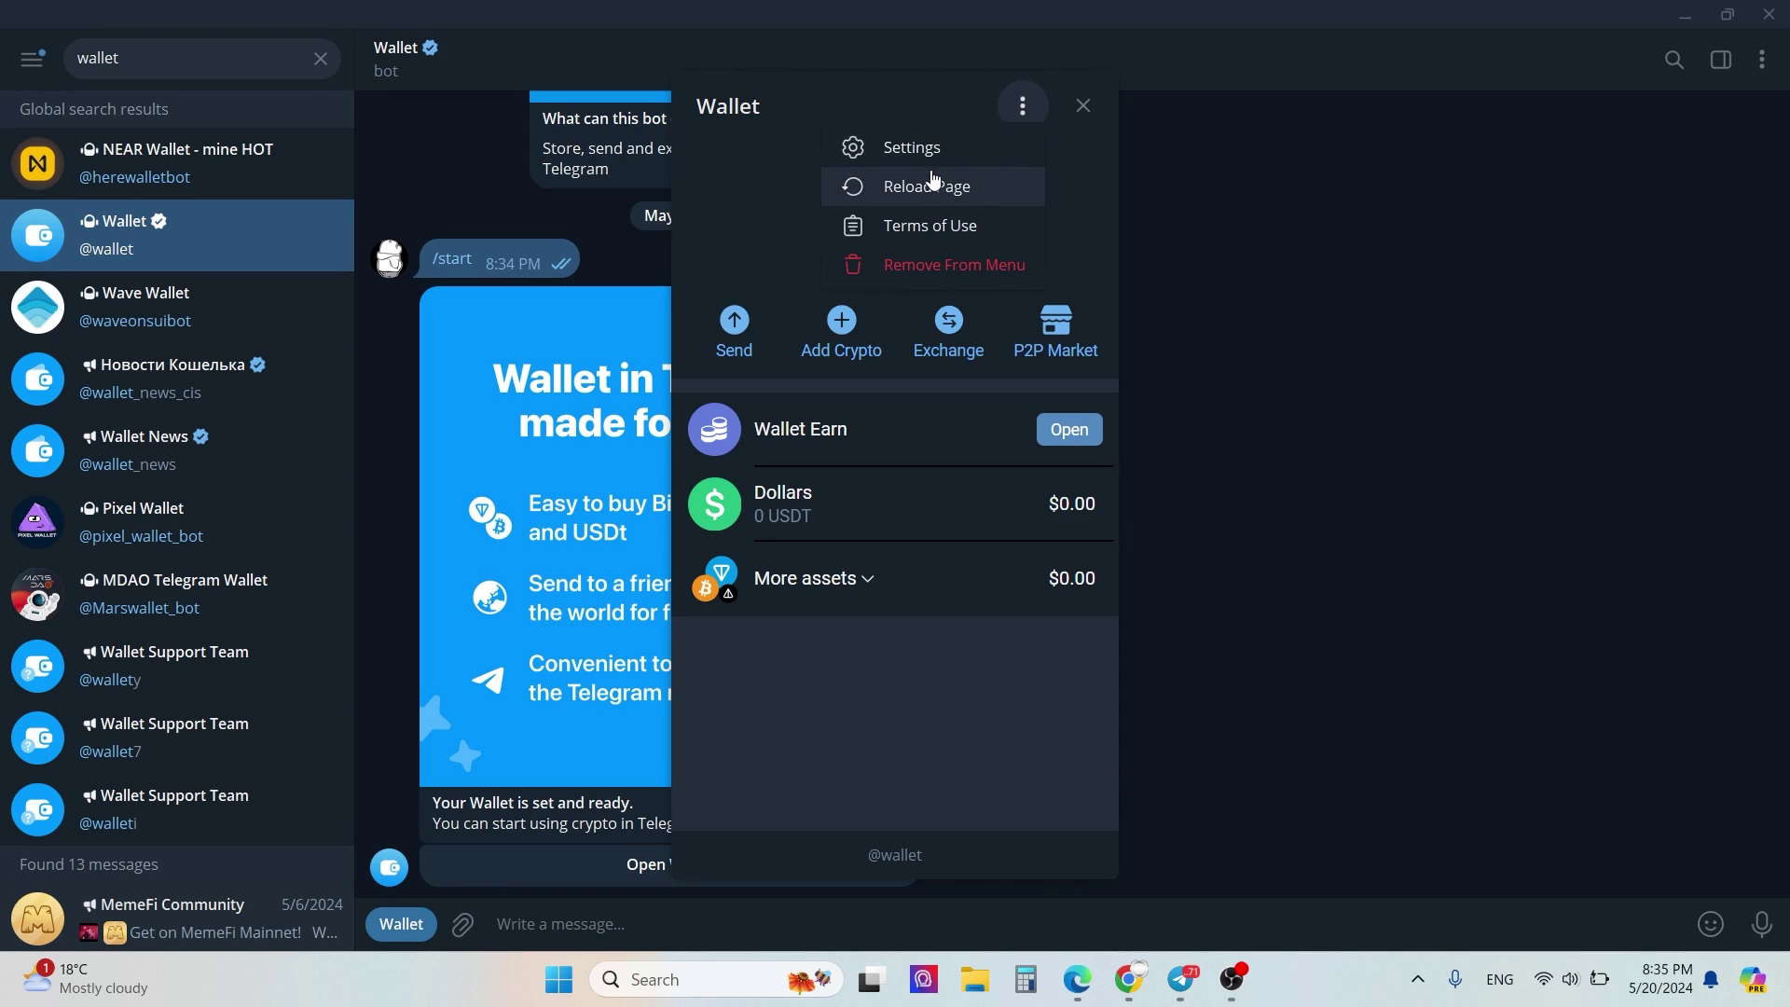
click(886, 149)
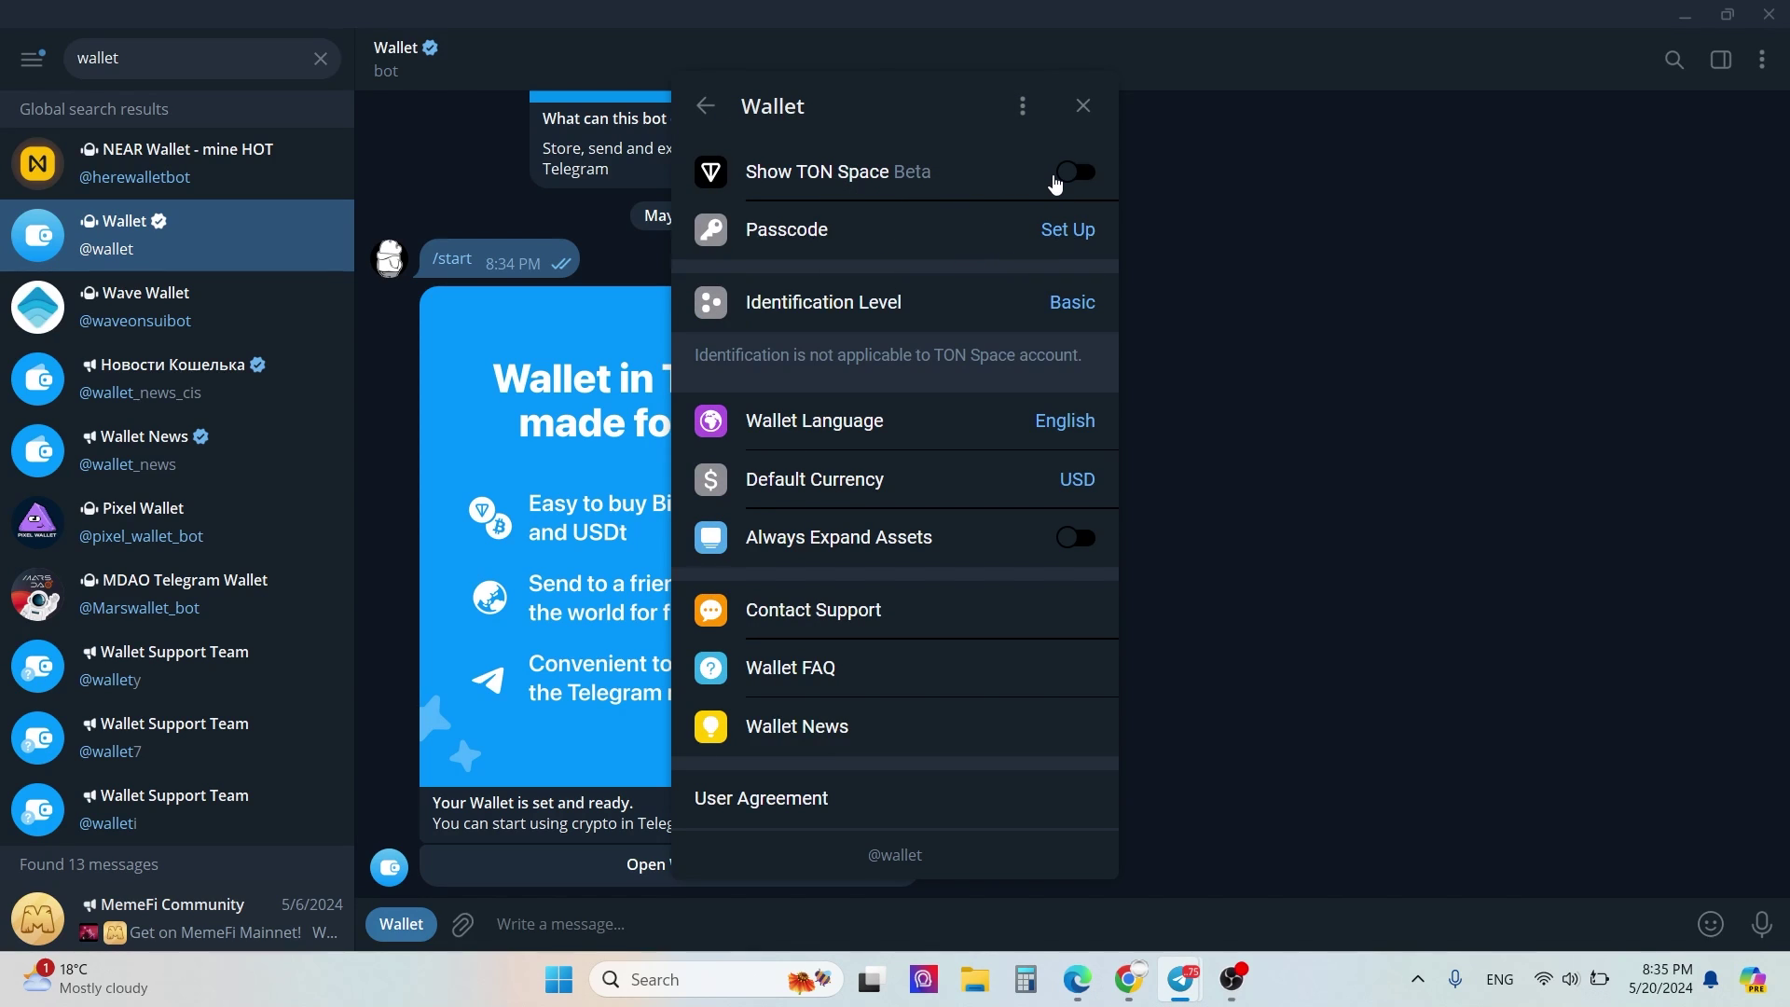
scroll(886, 351, down, 1)
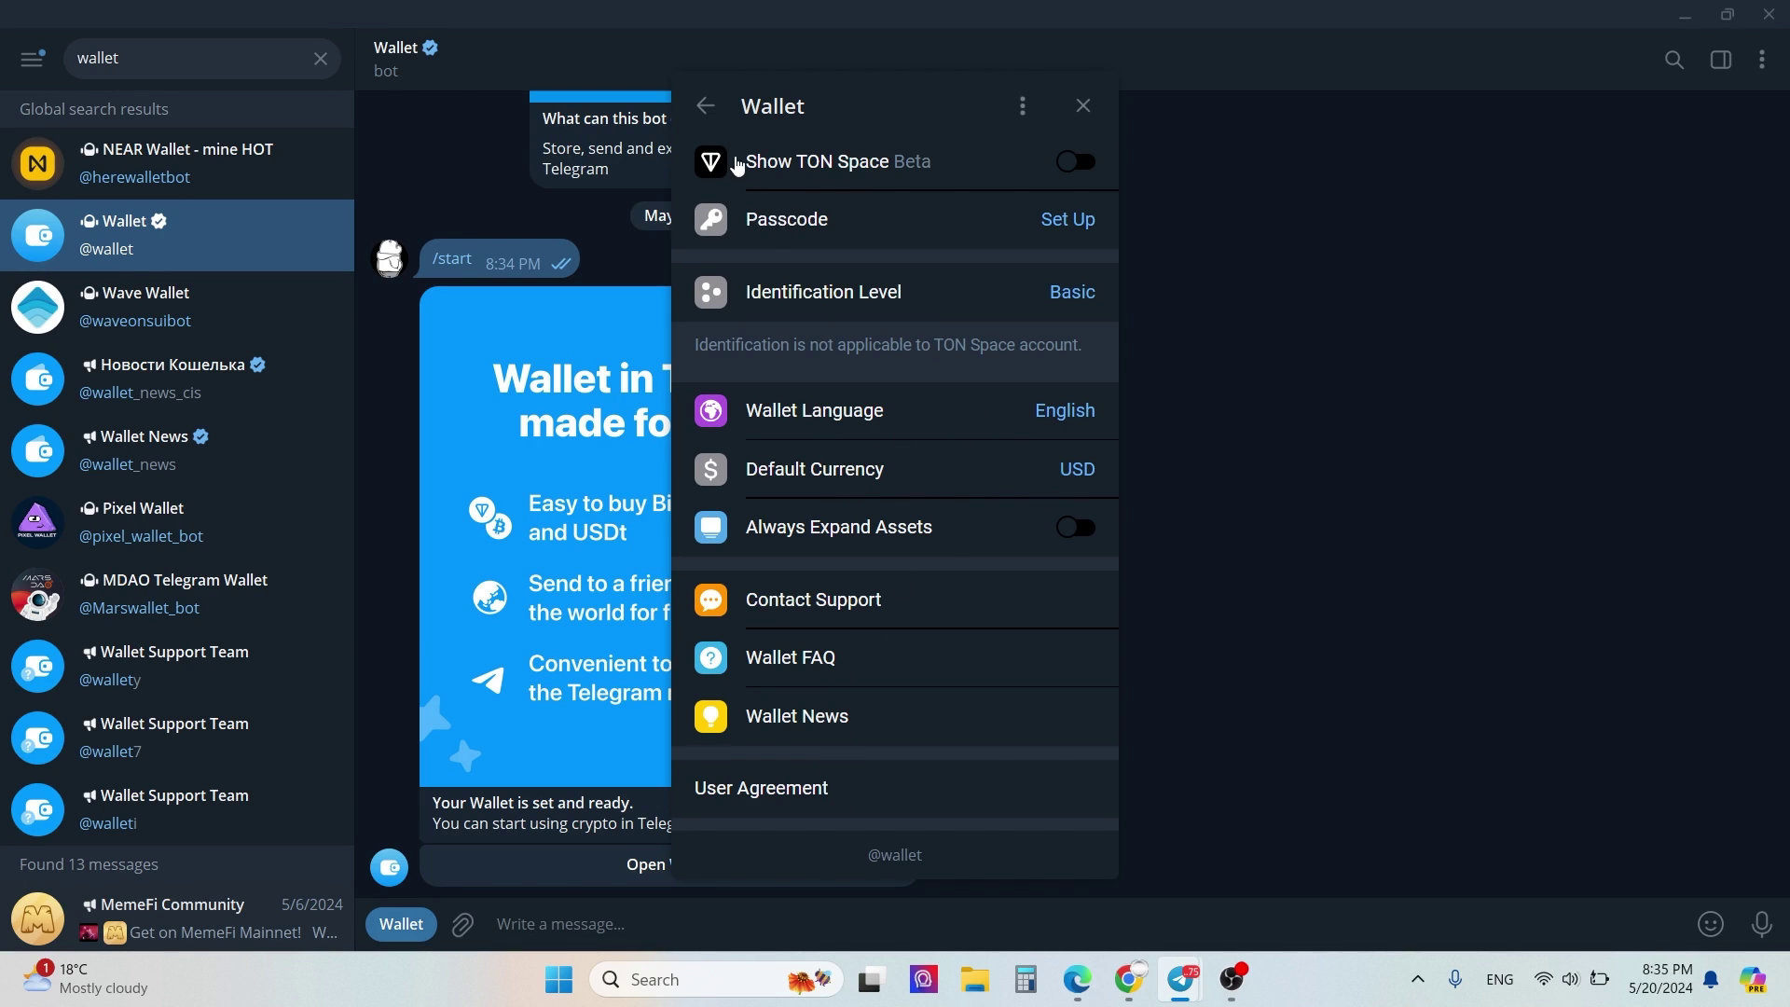
click(705, 107)
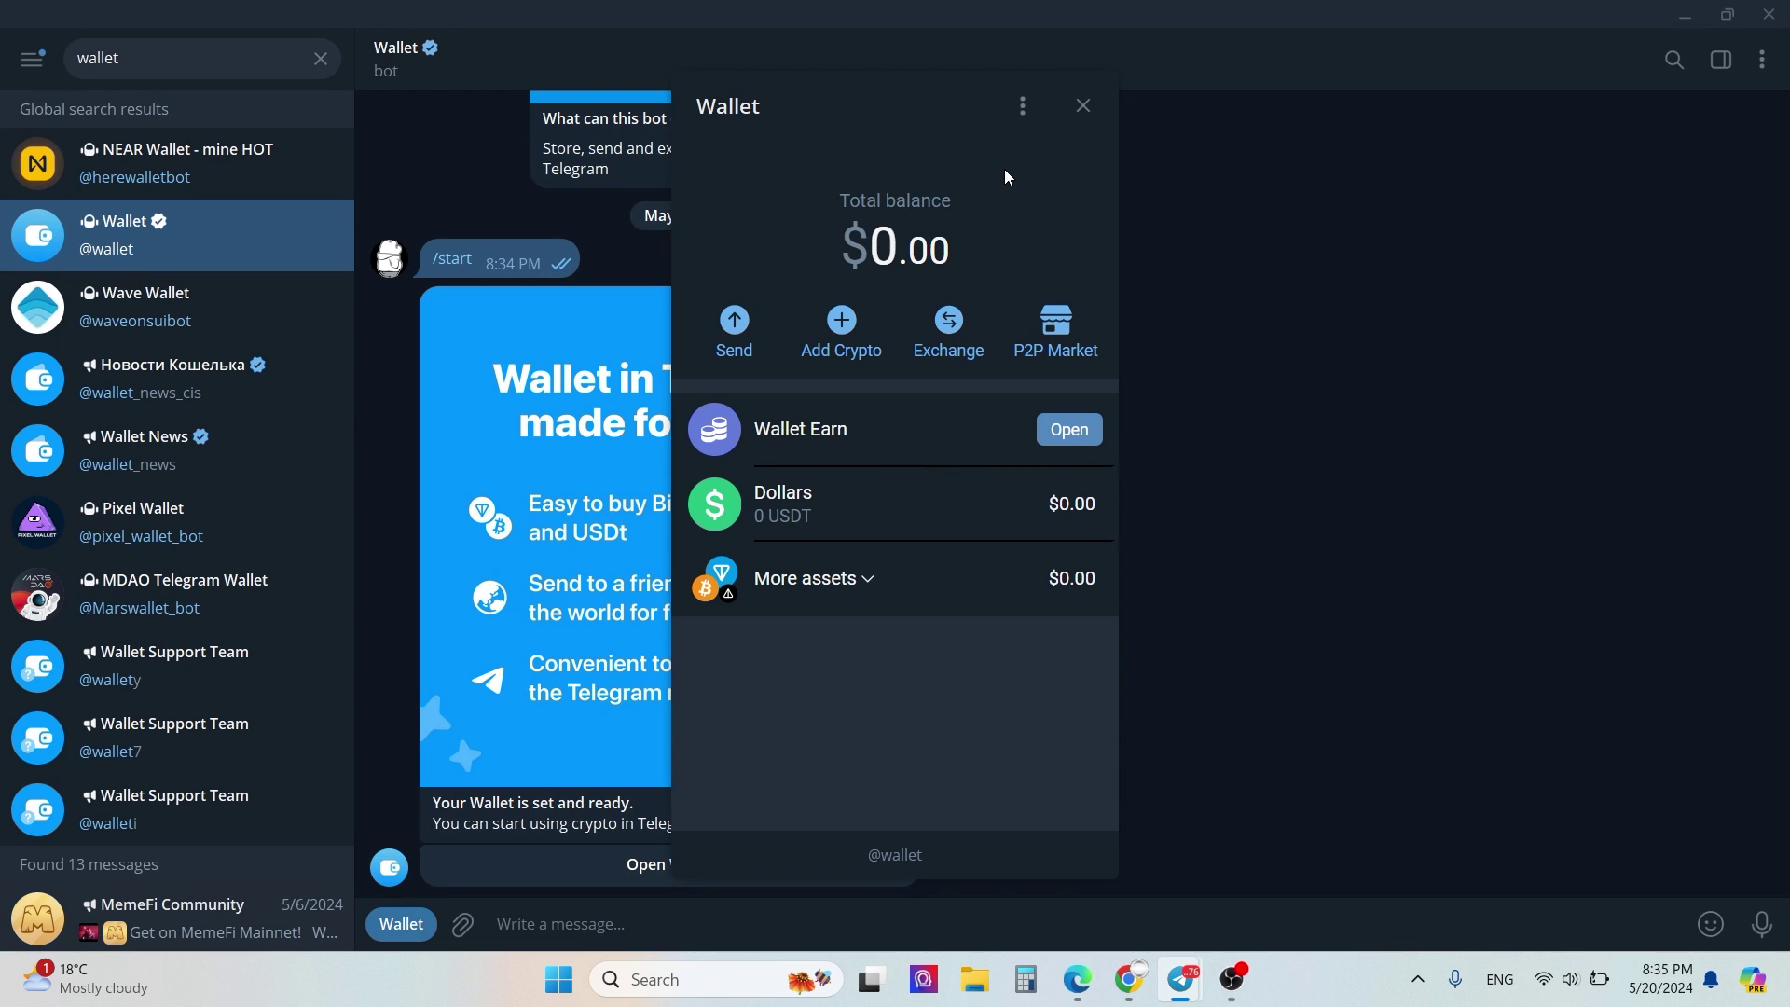
Show the Add Crypto options: Bank Card, P2P Market and External Wallet.
click(829, 325)
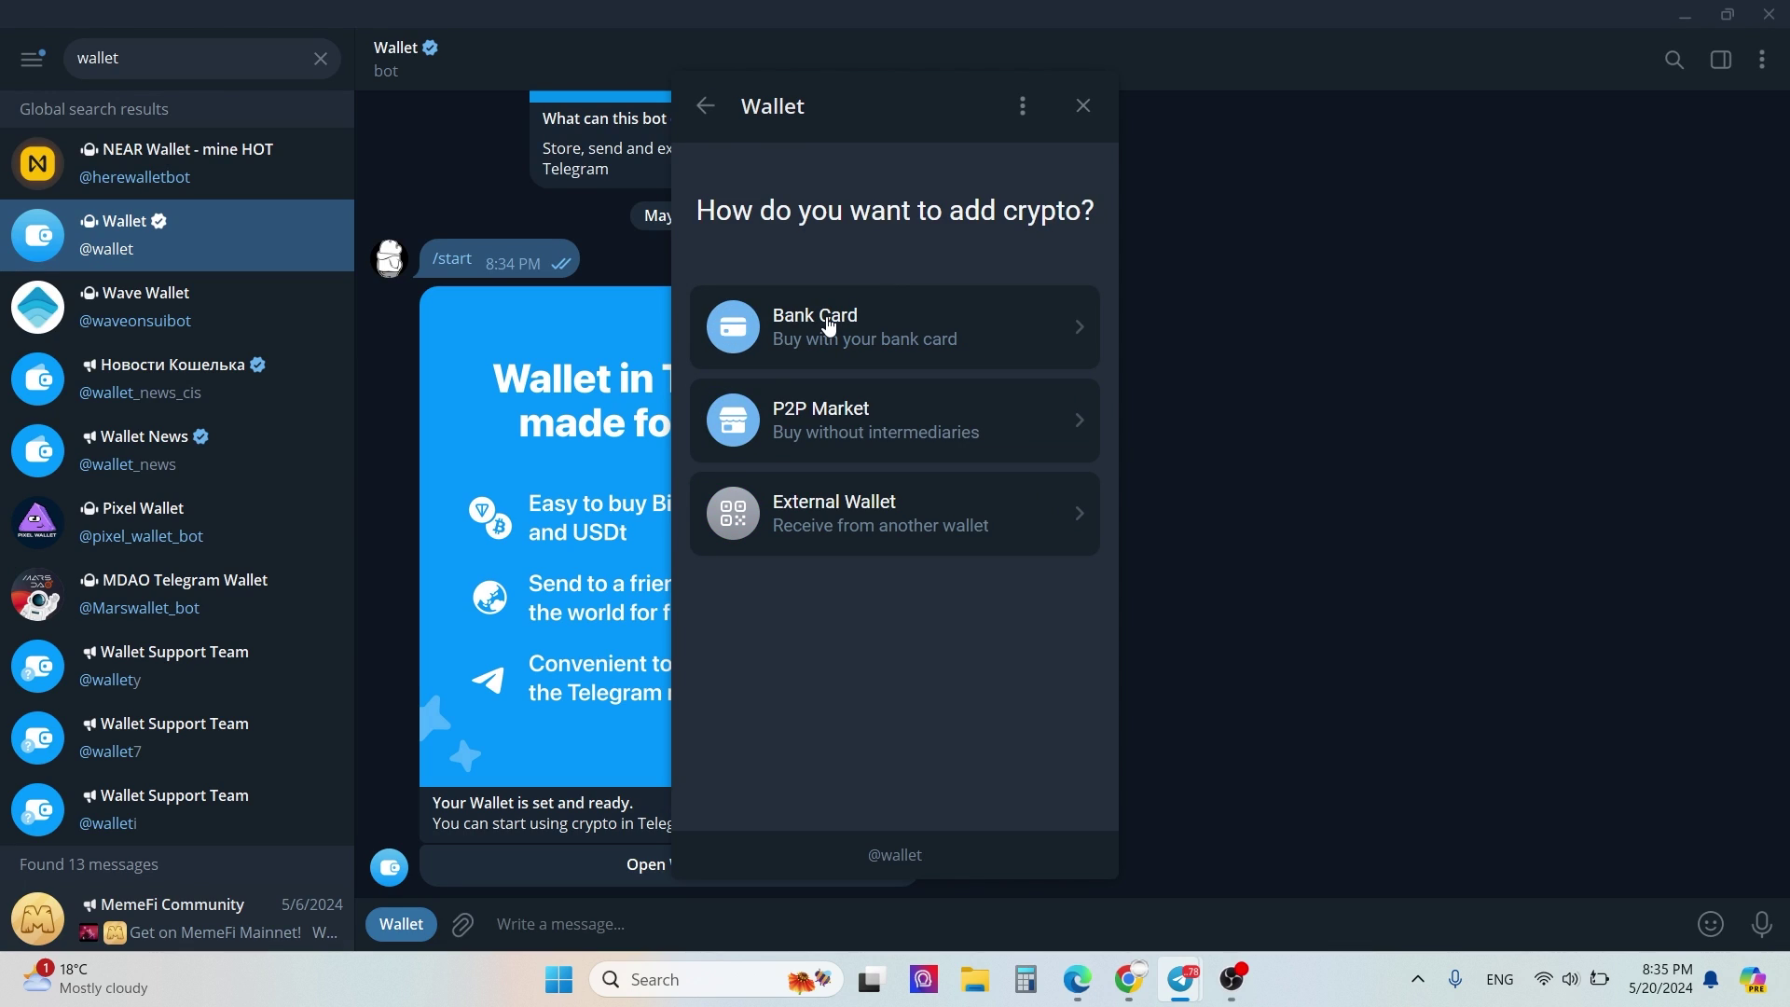
click(706, 105)
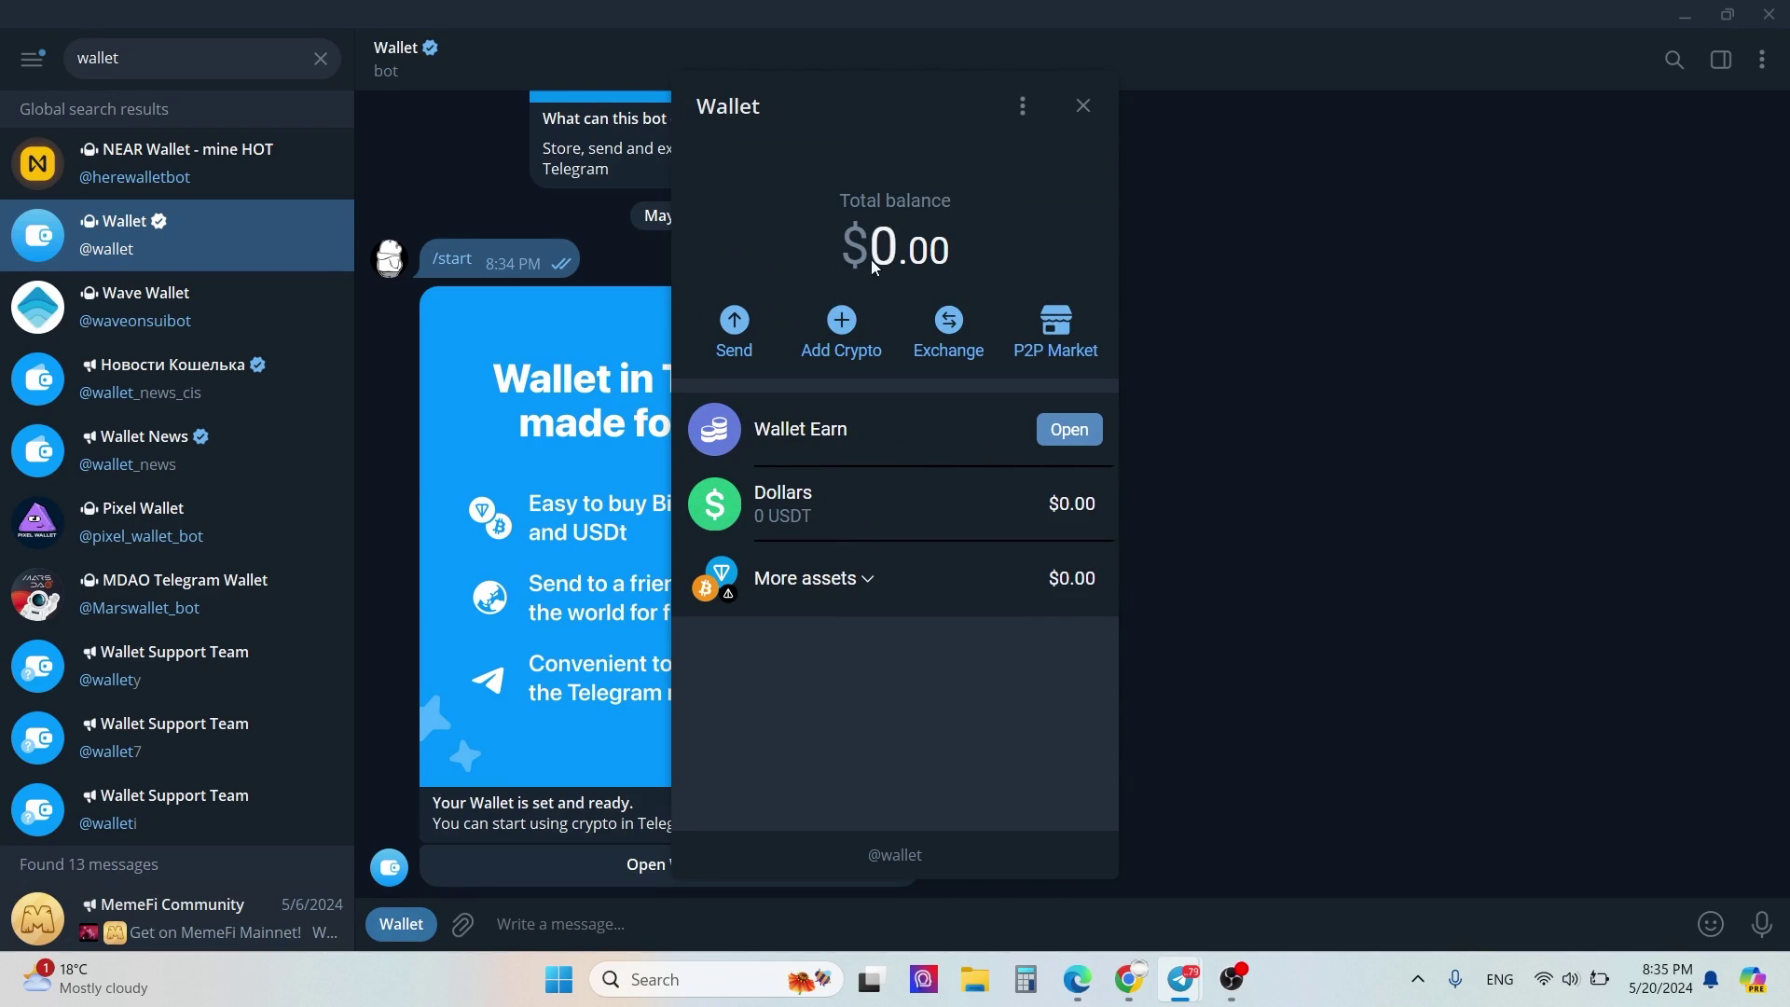
click(842, 331)
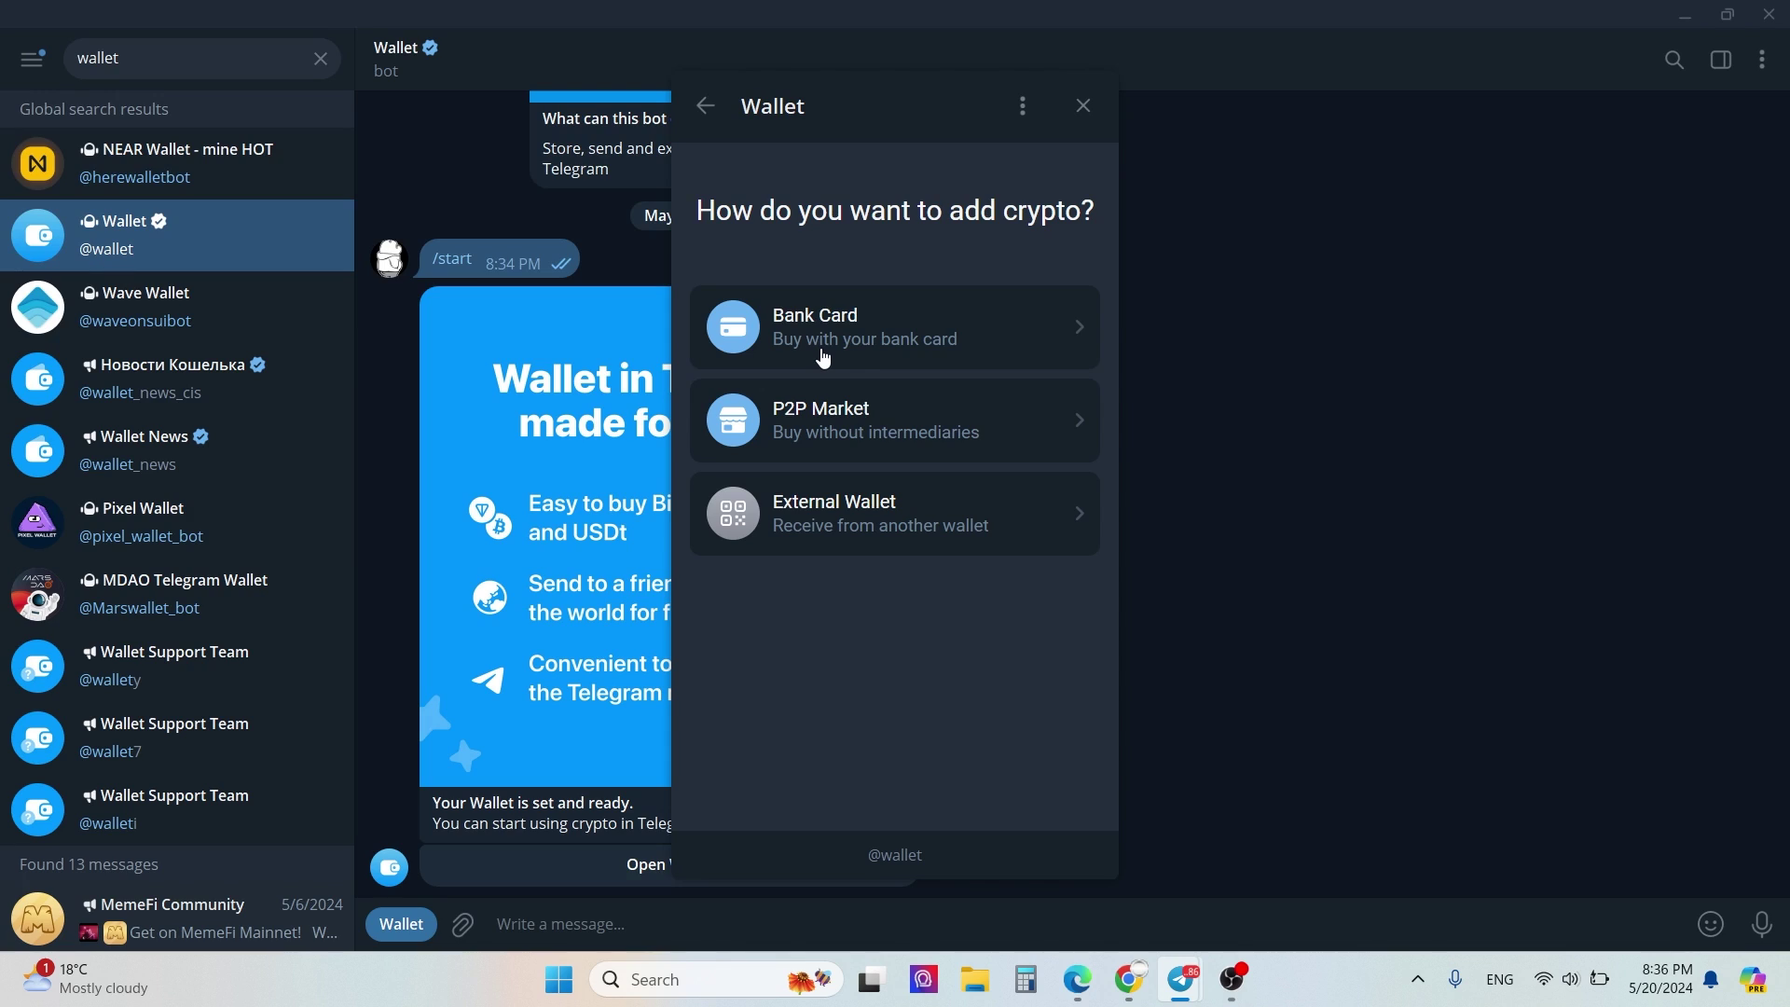
Choose a Bank Card purchase of Dollars (USDT) paid in Indonesian Rupiah.
click(885, 351)
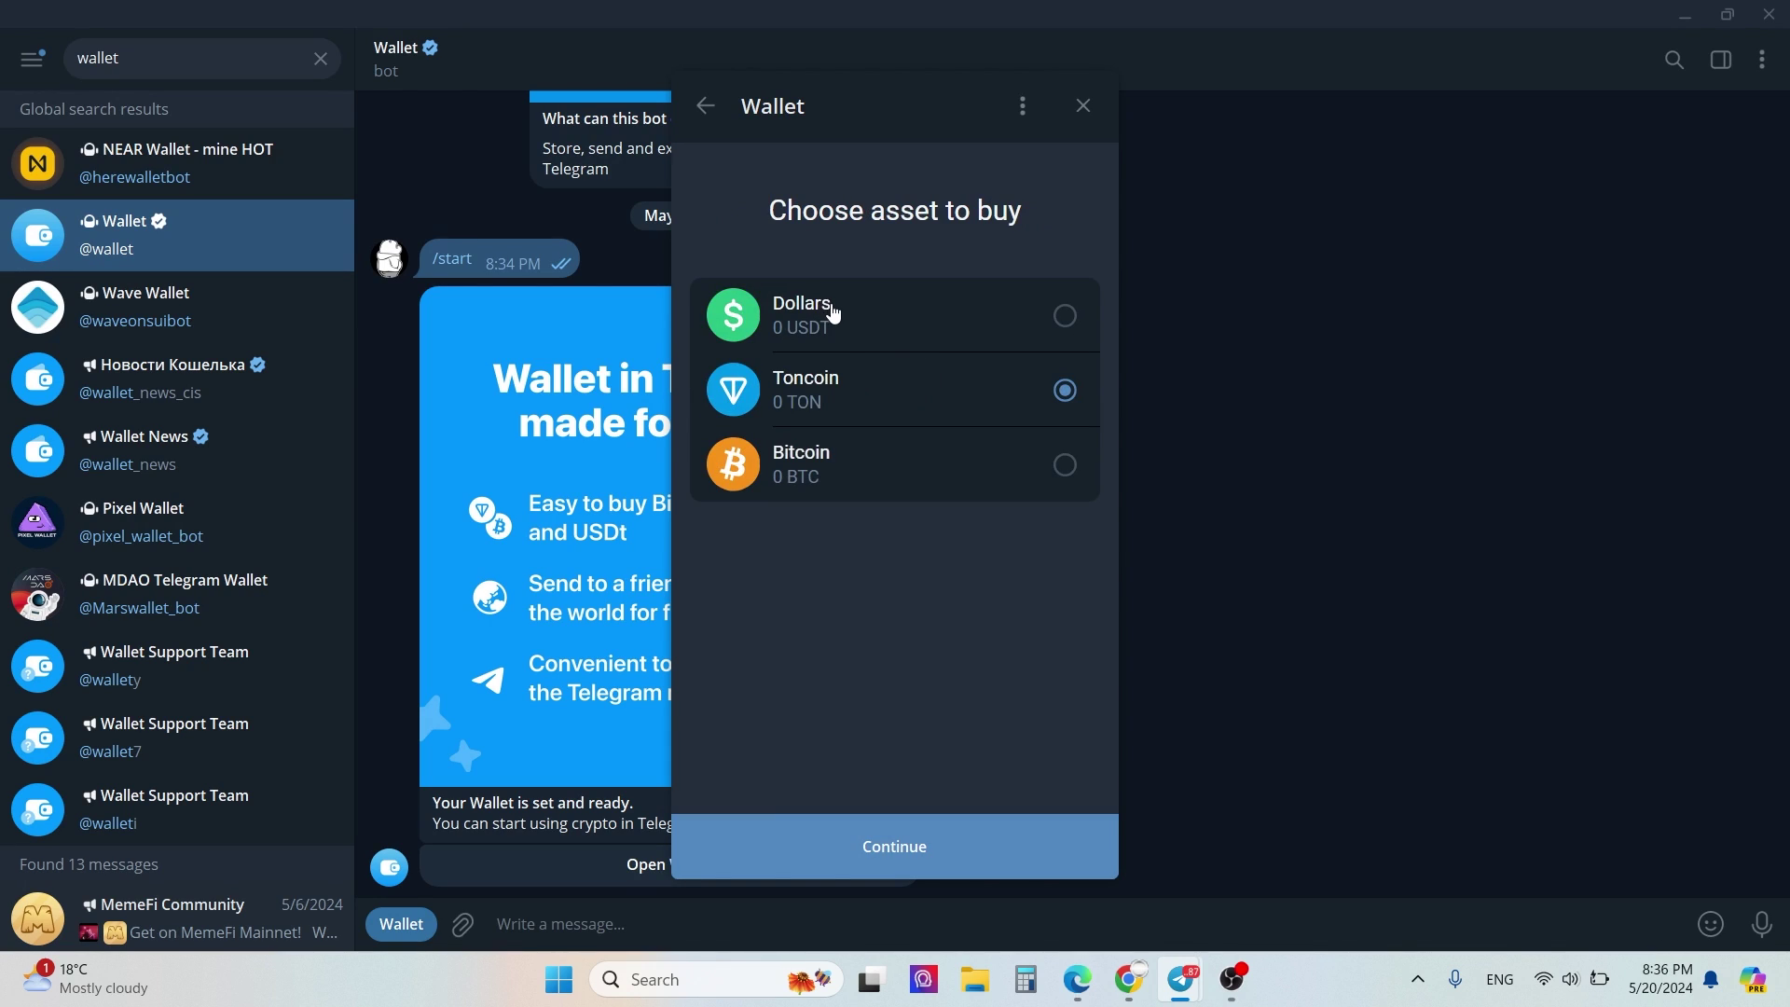
click(918, 325)
scroll(884, 419, down, 2)
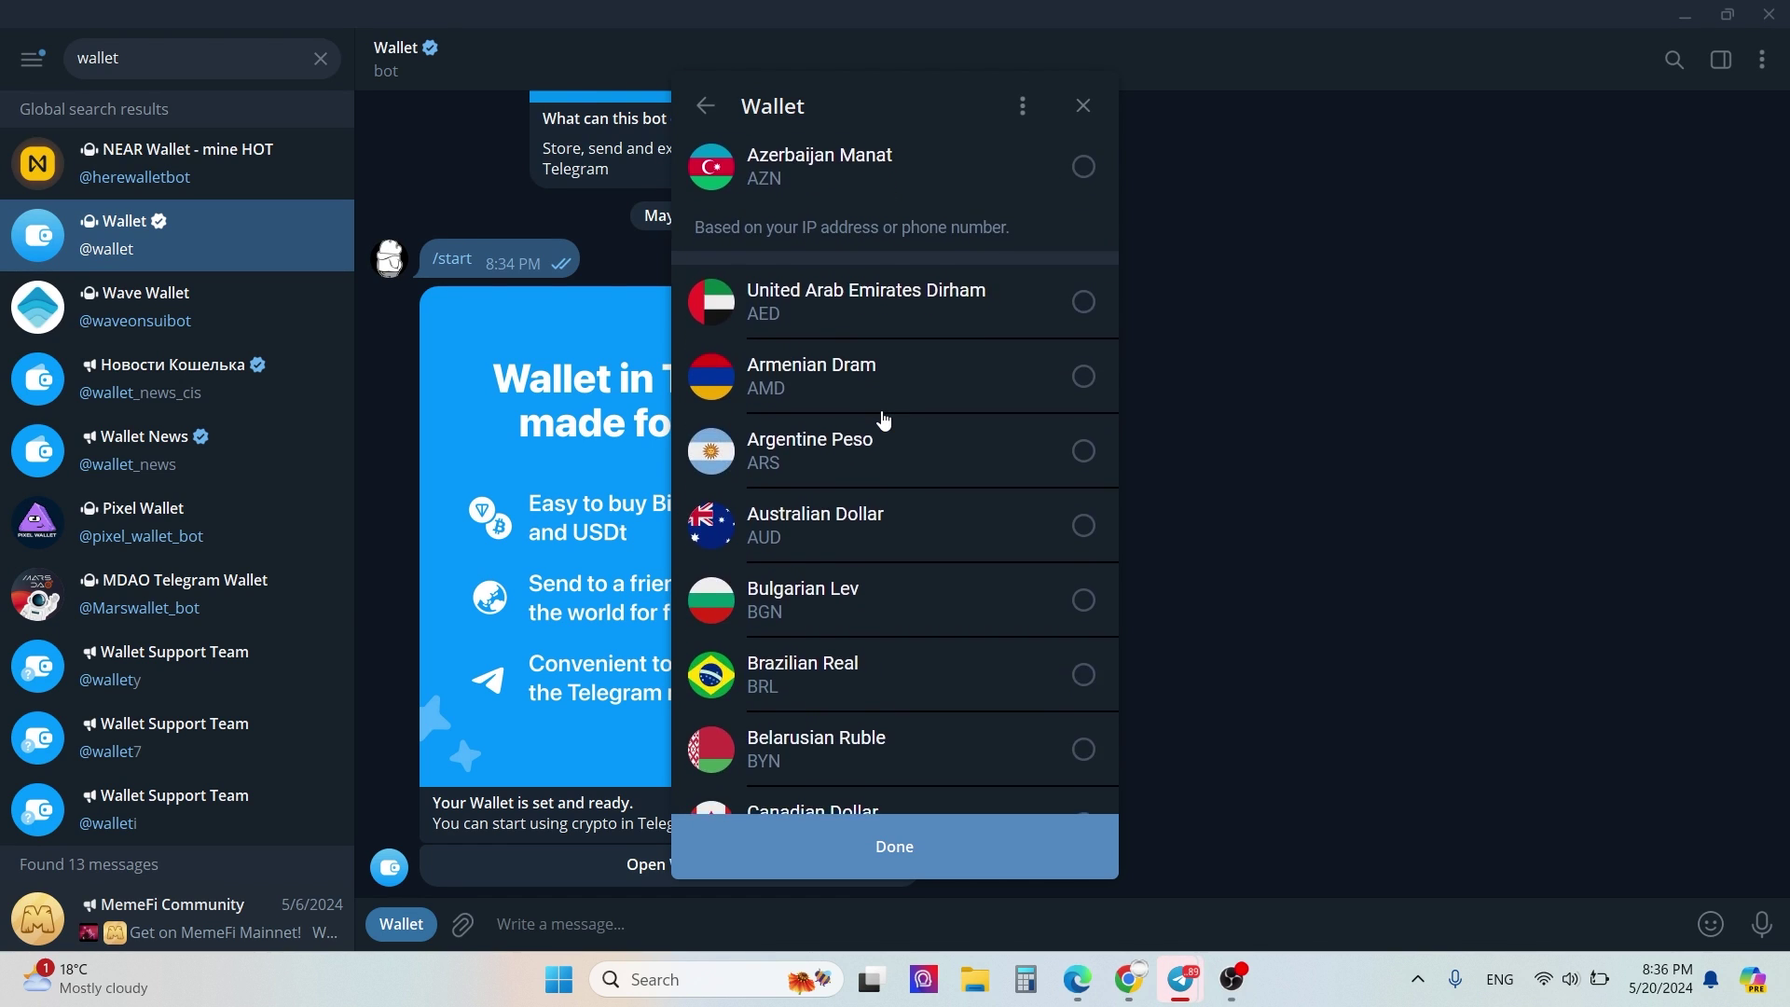
scroll(884, 420, down, 10)
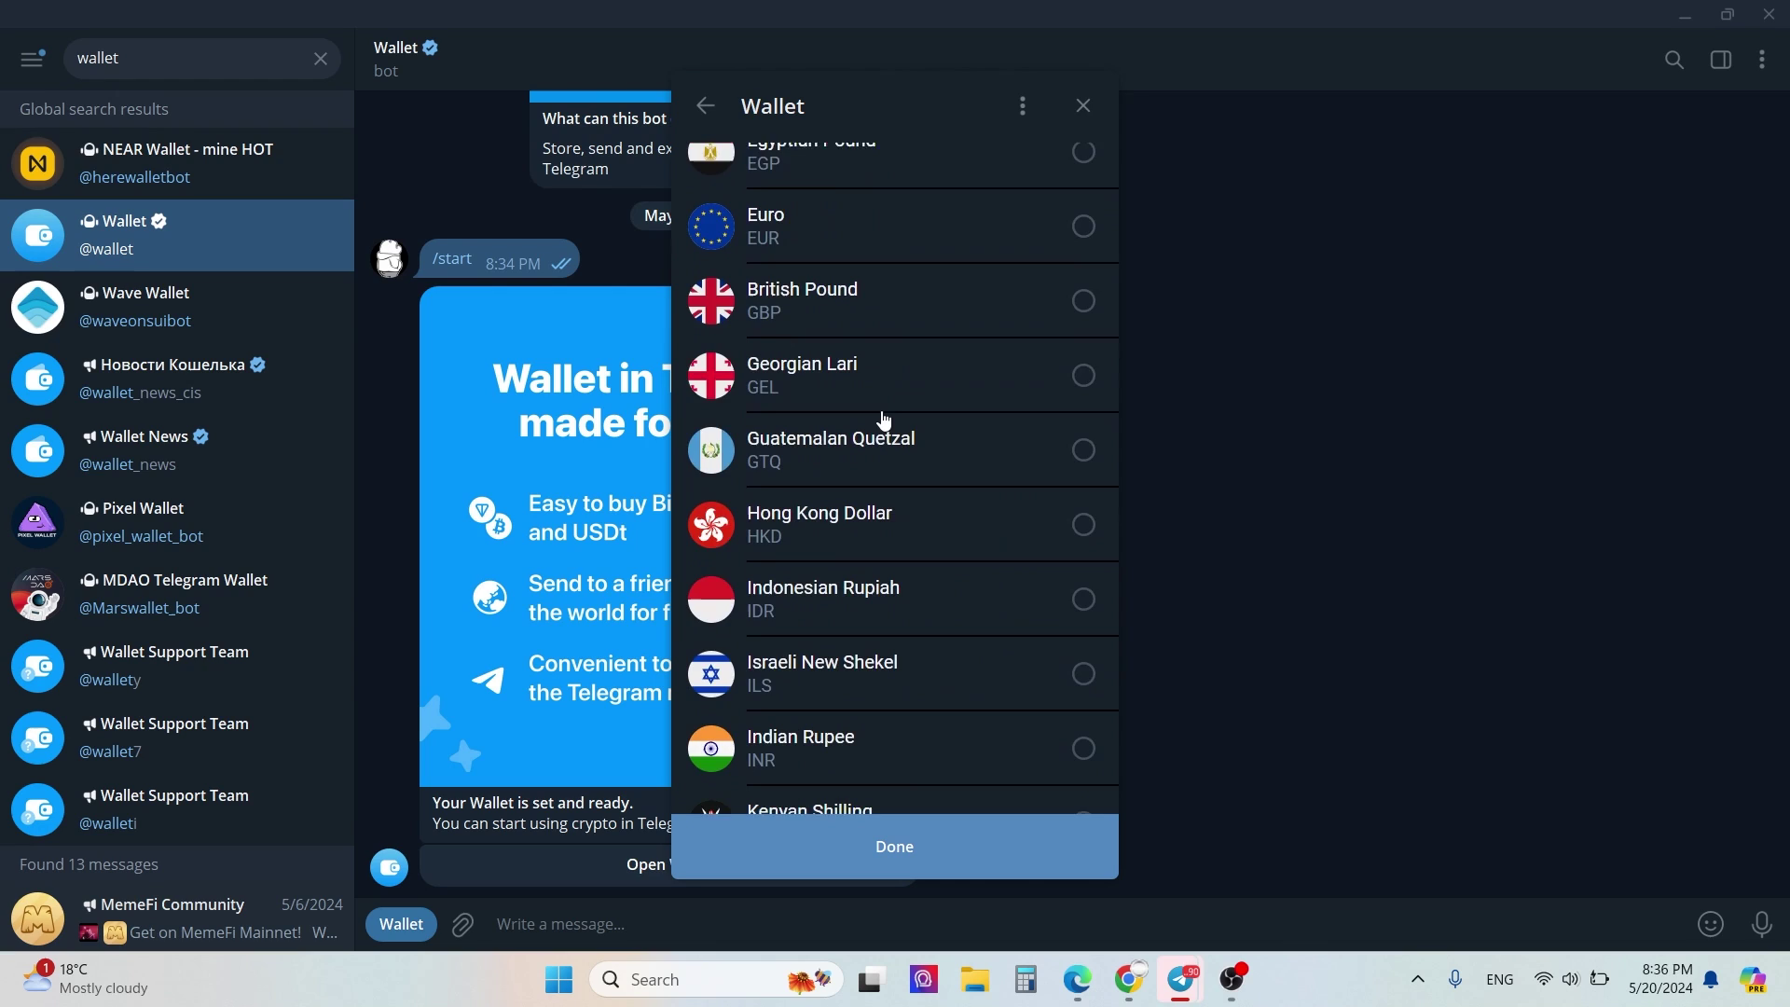
scroll(884, 419, down, 2)
scroll(881, 448, down, 1)
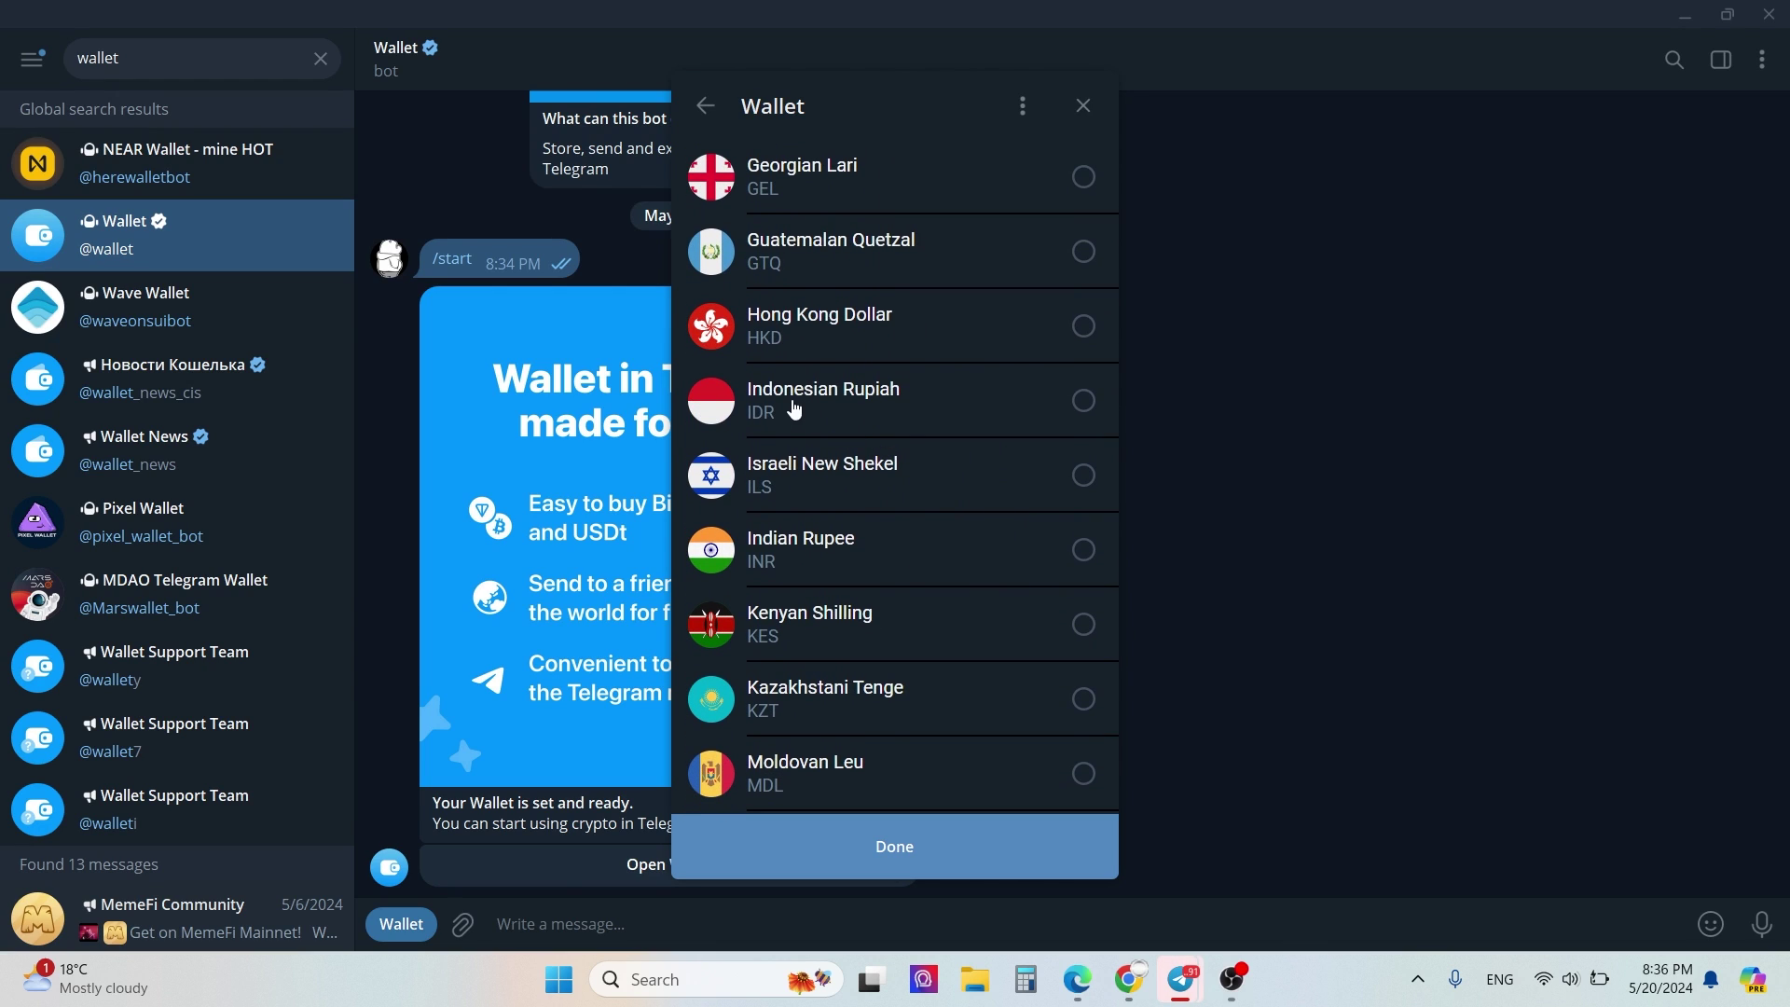
click(908, 407)
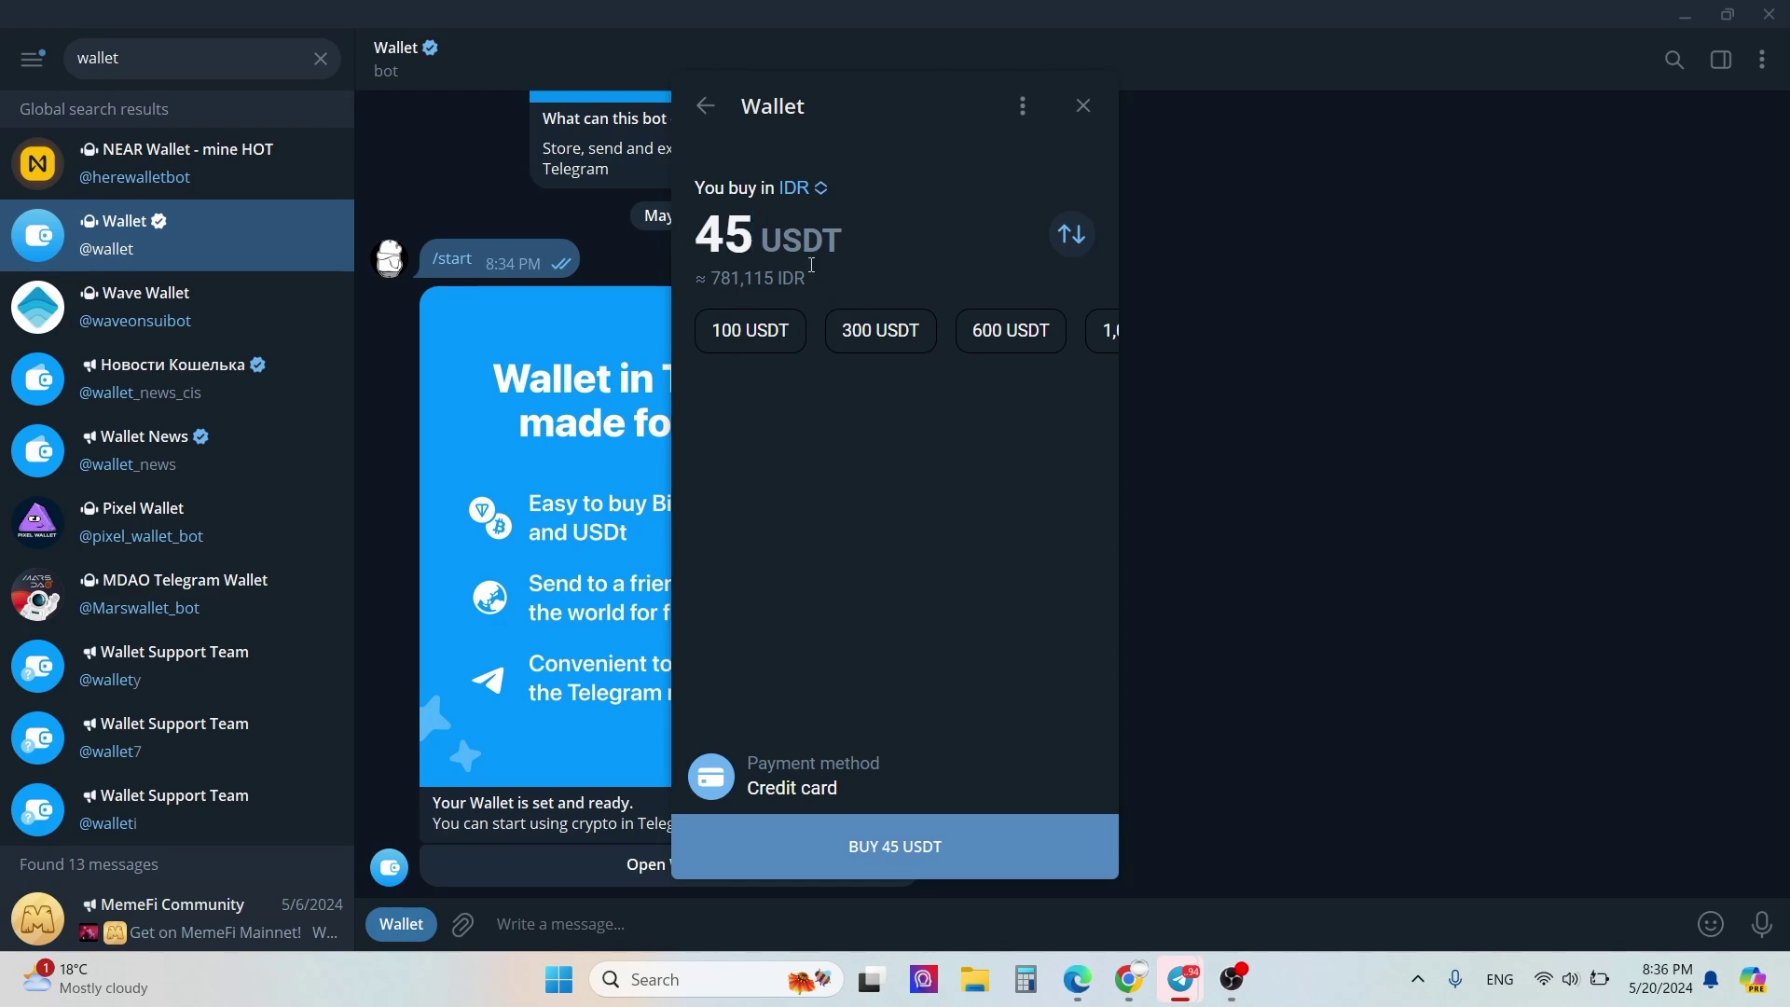
Replace the 45 USDT amount with 1000 and submit the BUY 1,000 USDT order.
scroll(785, 345, right, 1)
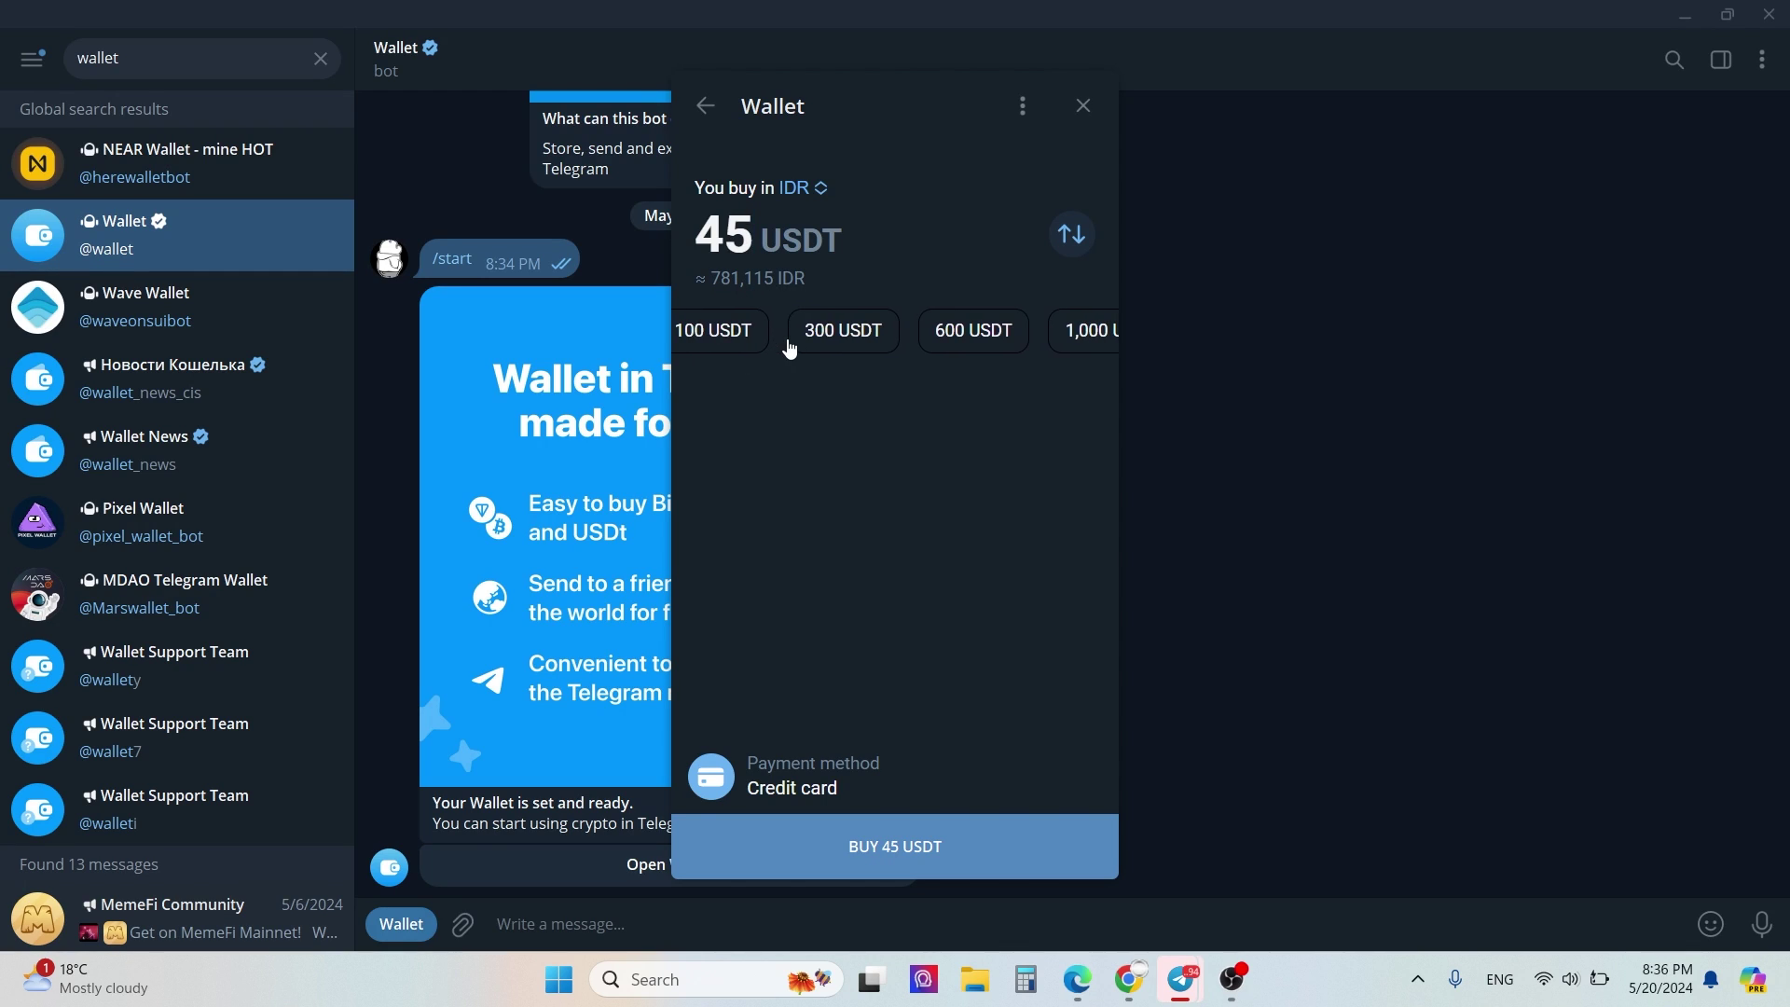
key(BackSpace)
key(BackSpace)
text(1000)
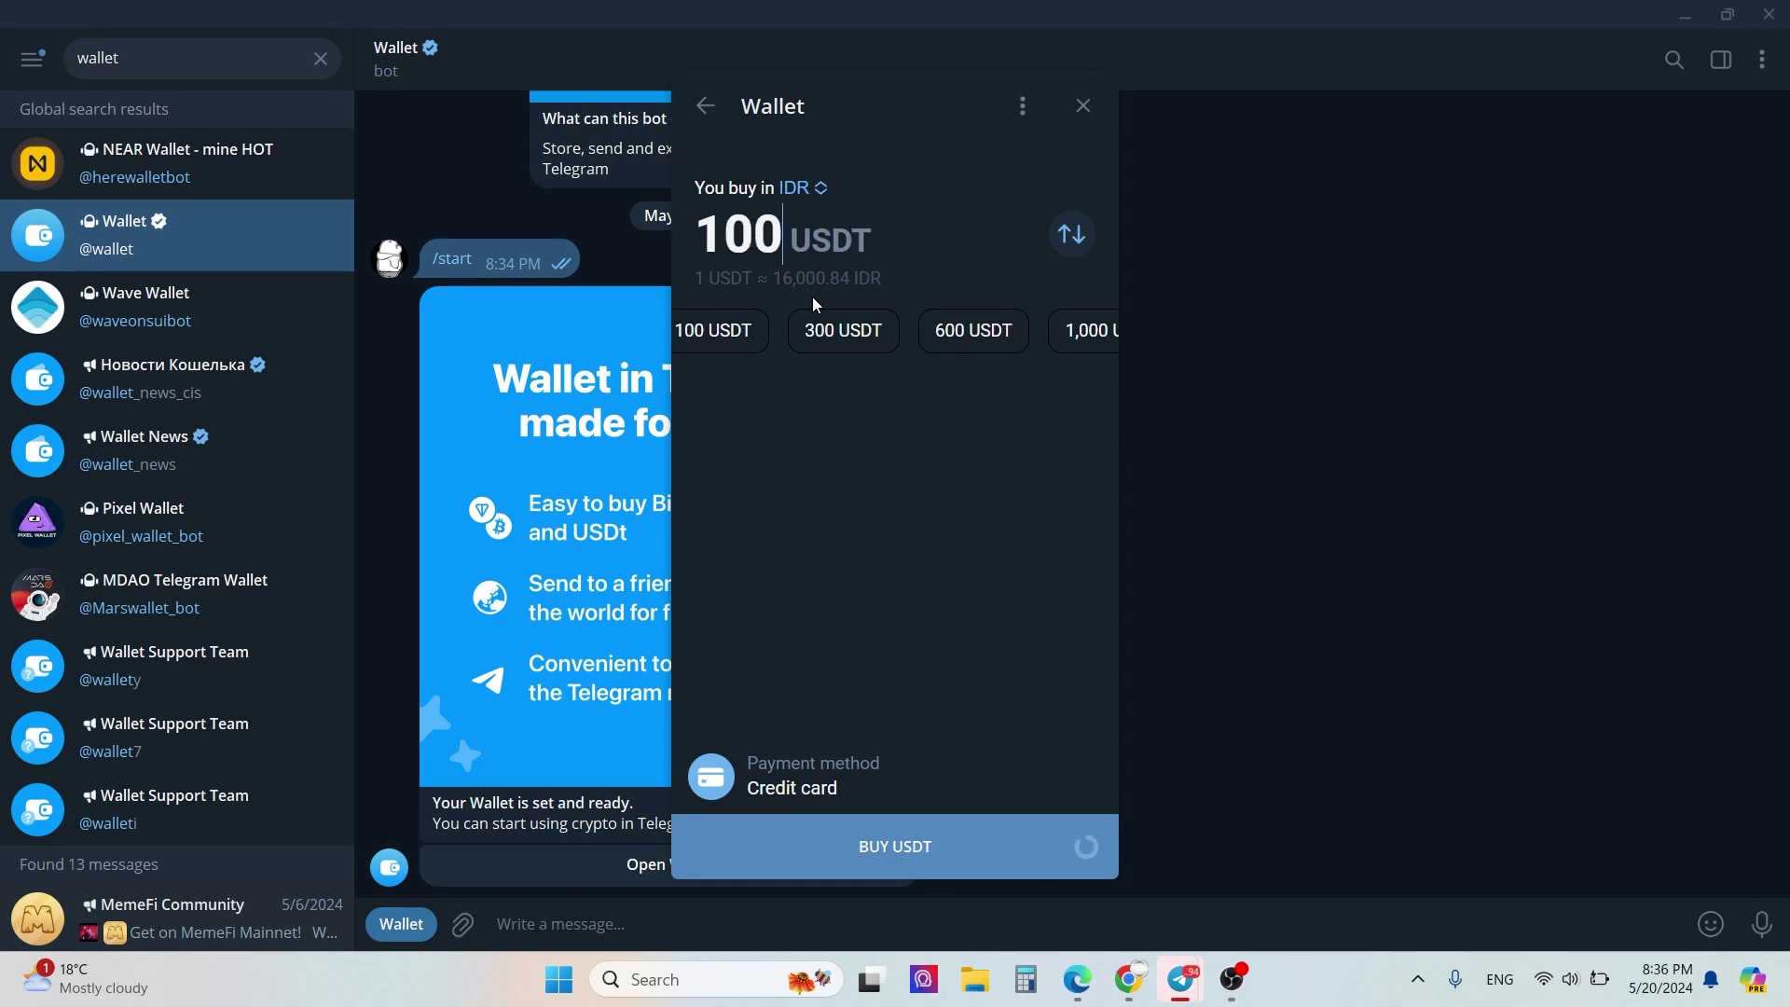
click(869, 844)
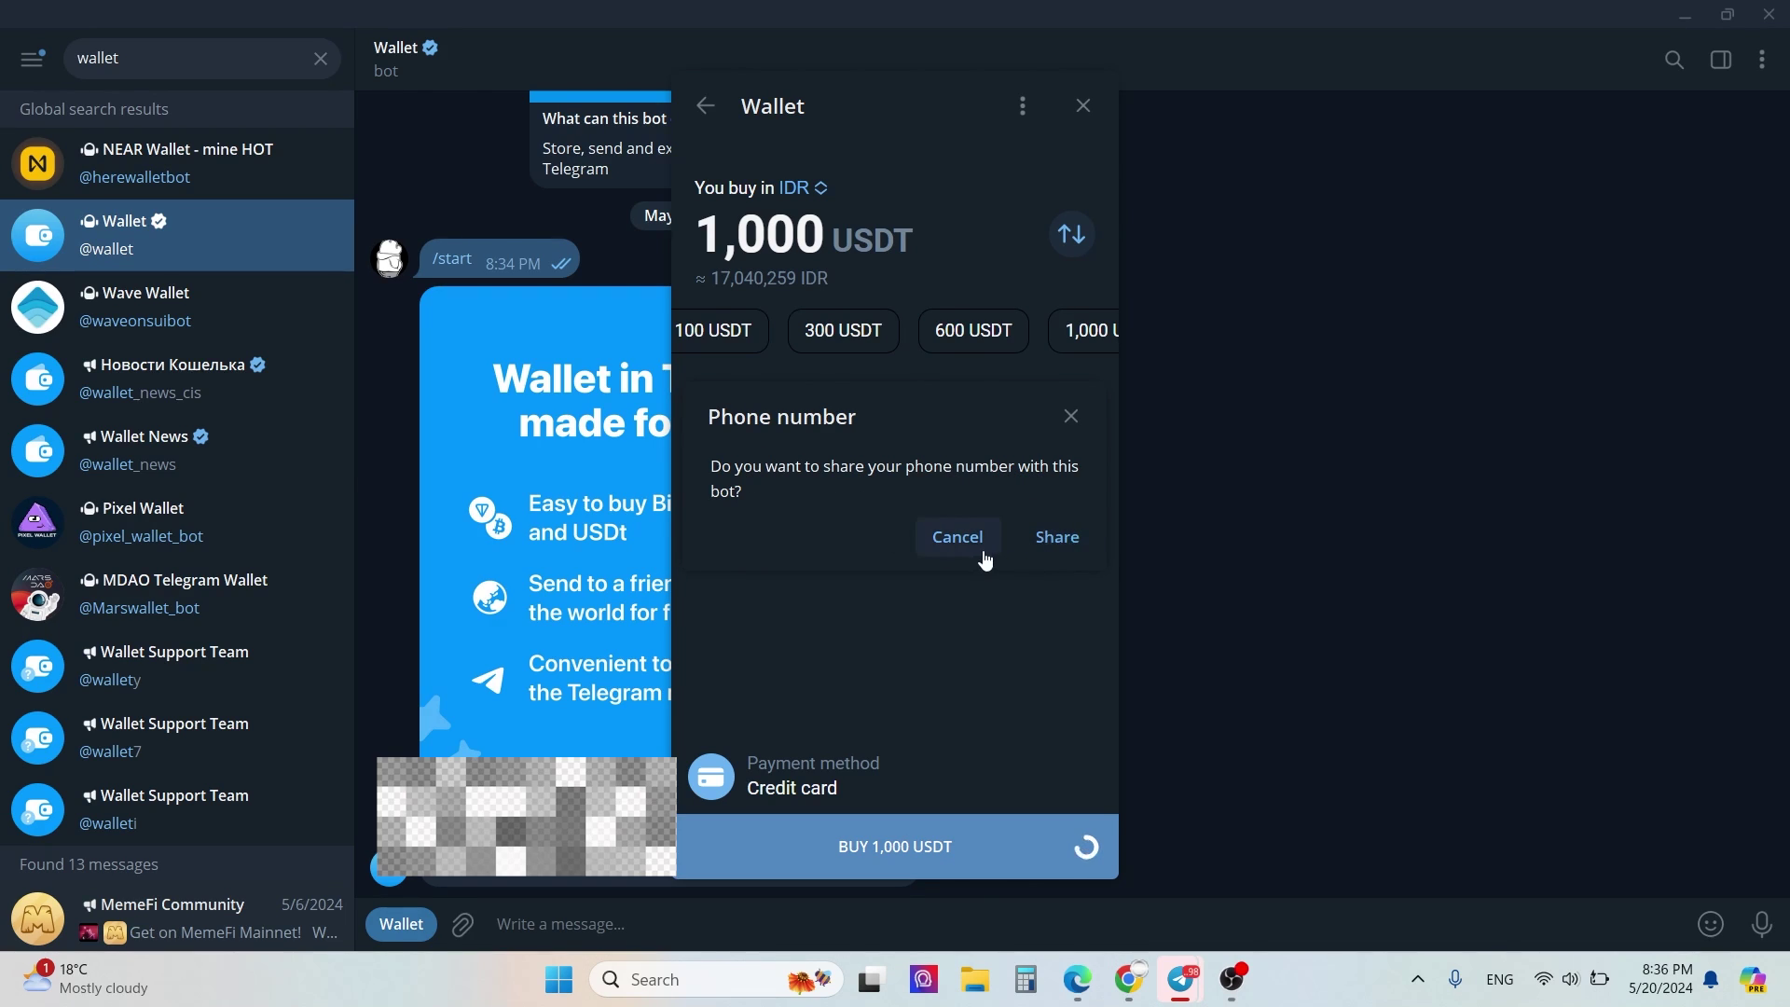
Answer the phone number request, choose Verify Now, then back out of the Neocrypto form.
click(1041, 543)
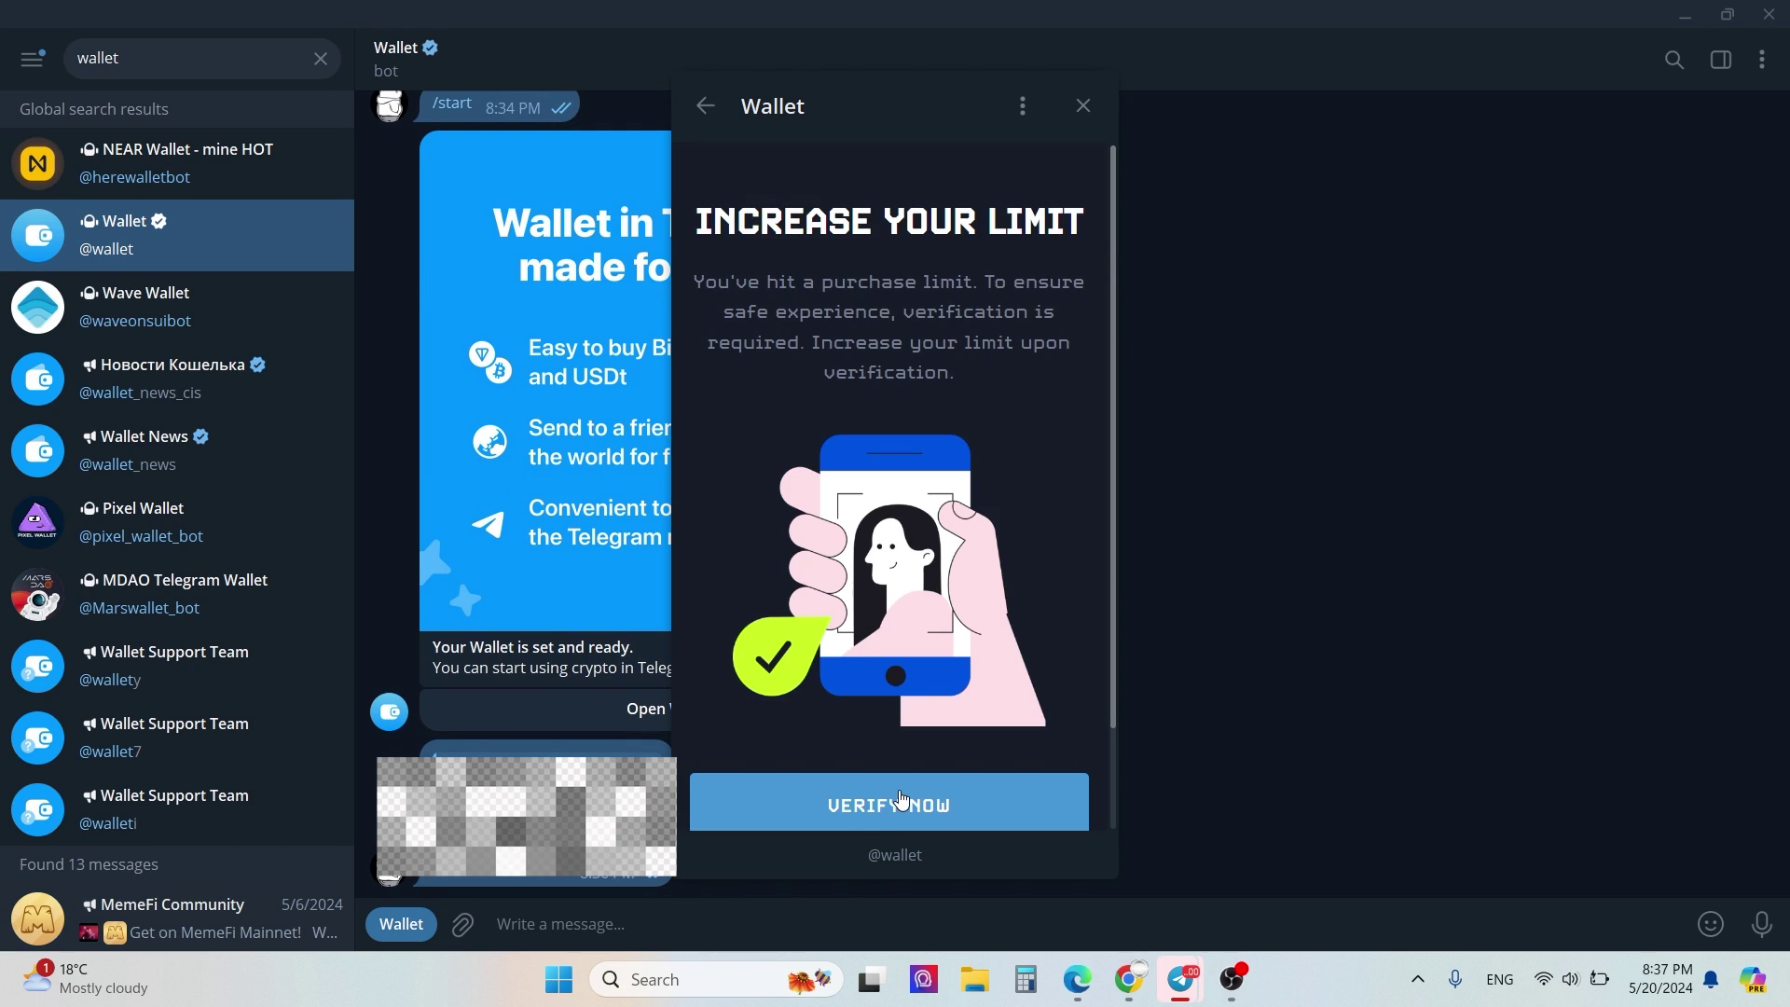
click(899, 802)
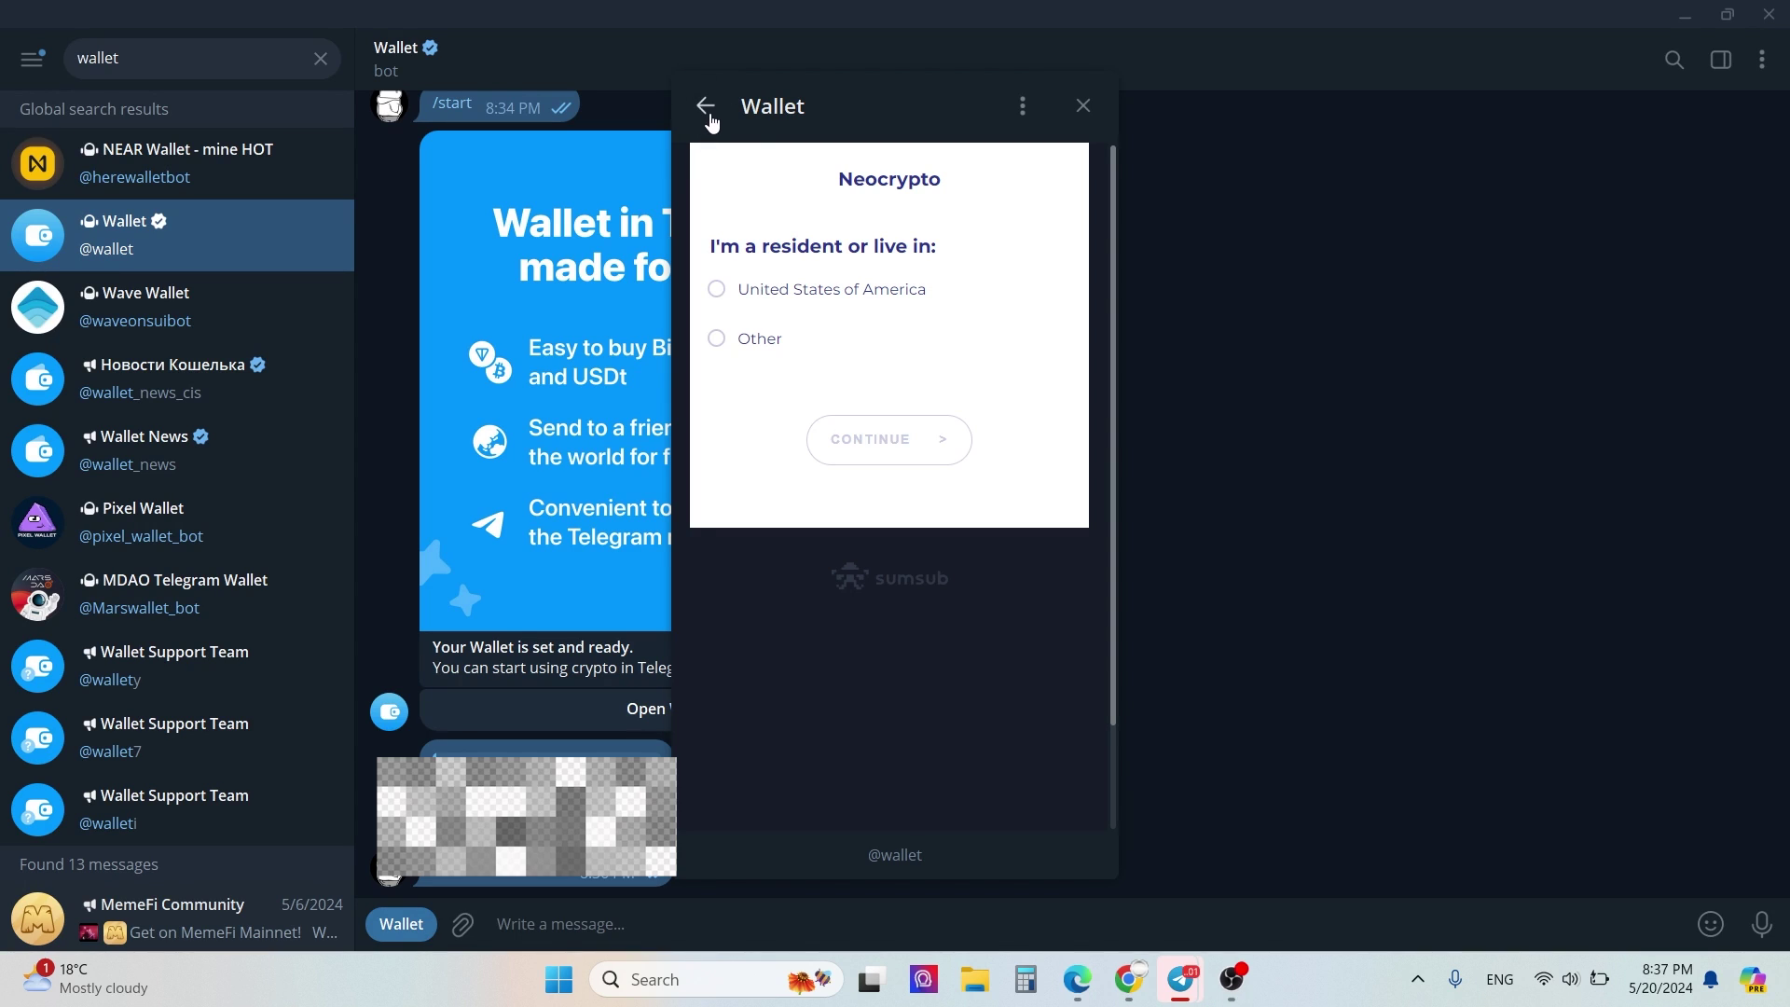
click(709, 115)
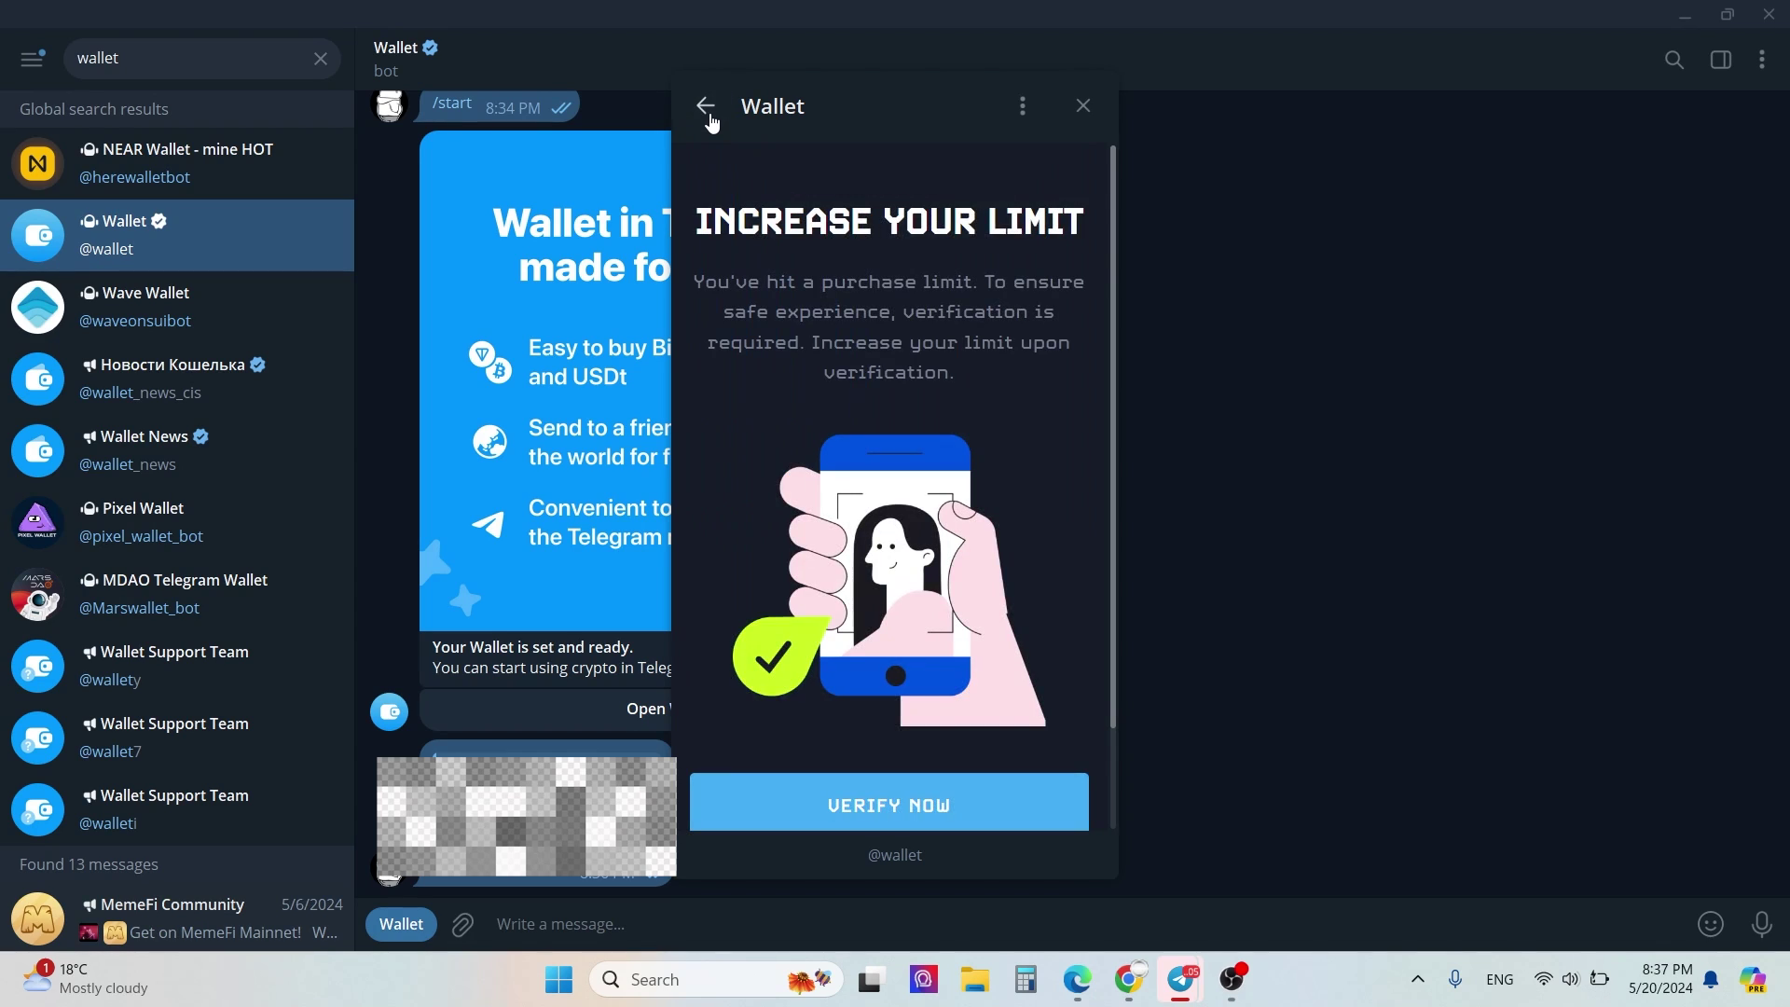
Back out to the Add crypto choices and open the P2P Market.
click(709, 115)
click(709, 115)
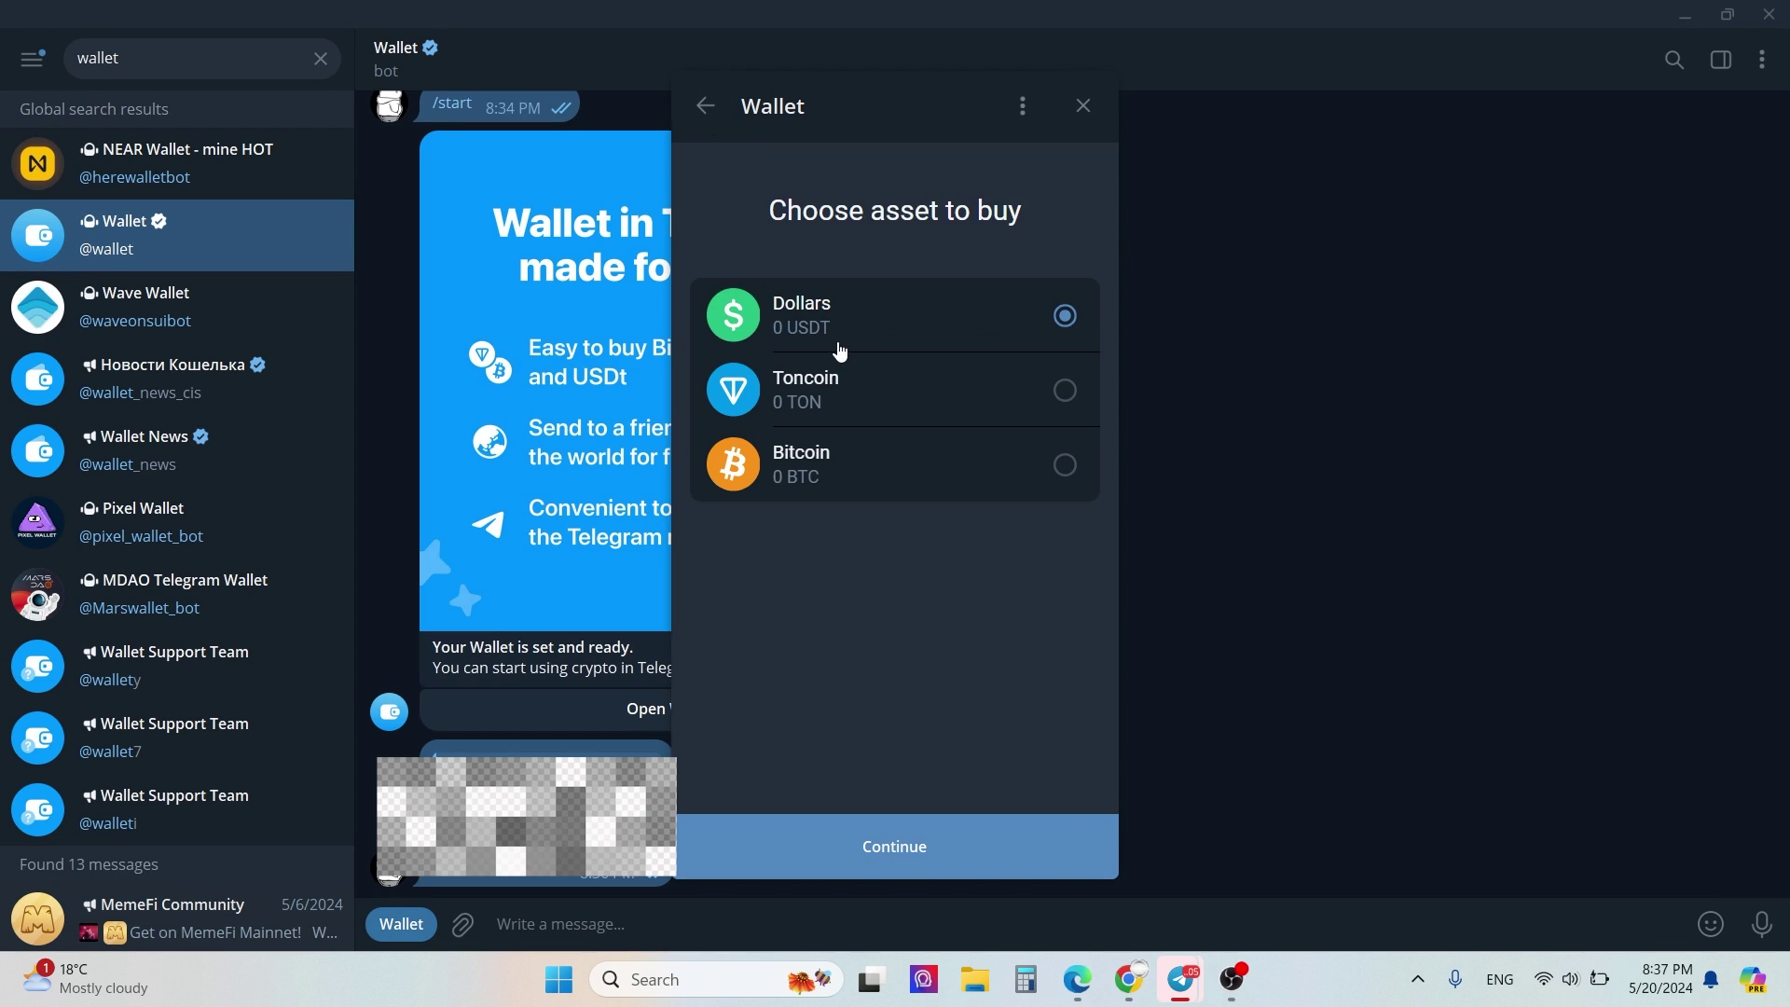
click(711, 110)
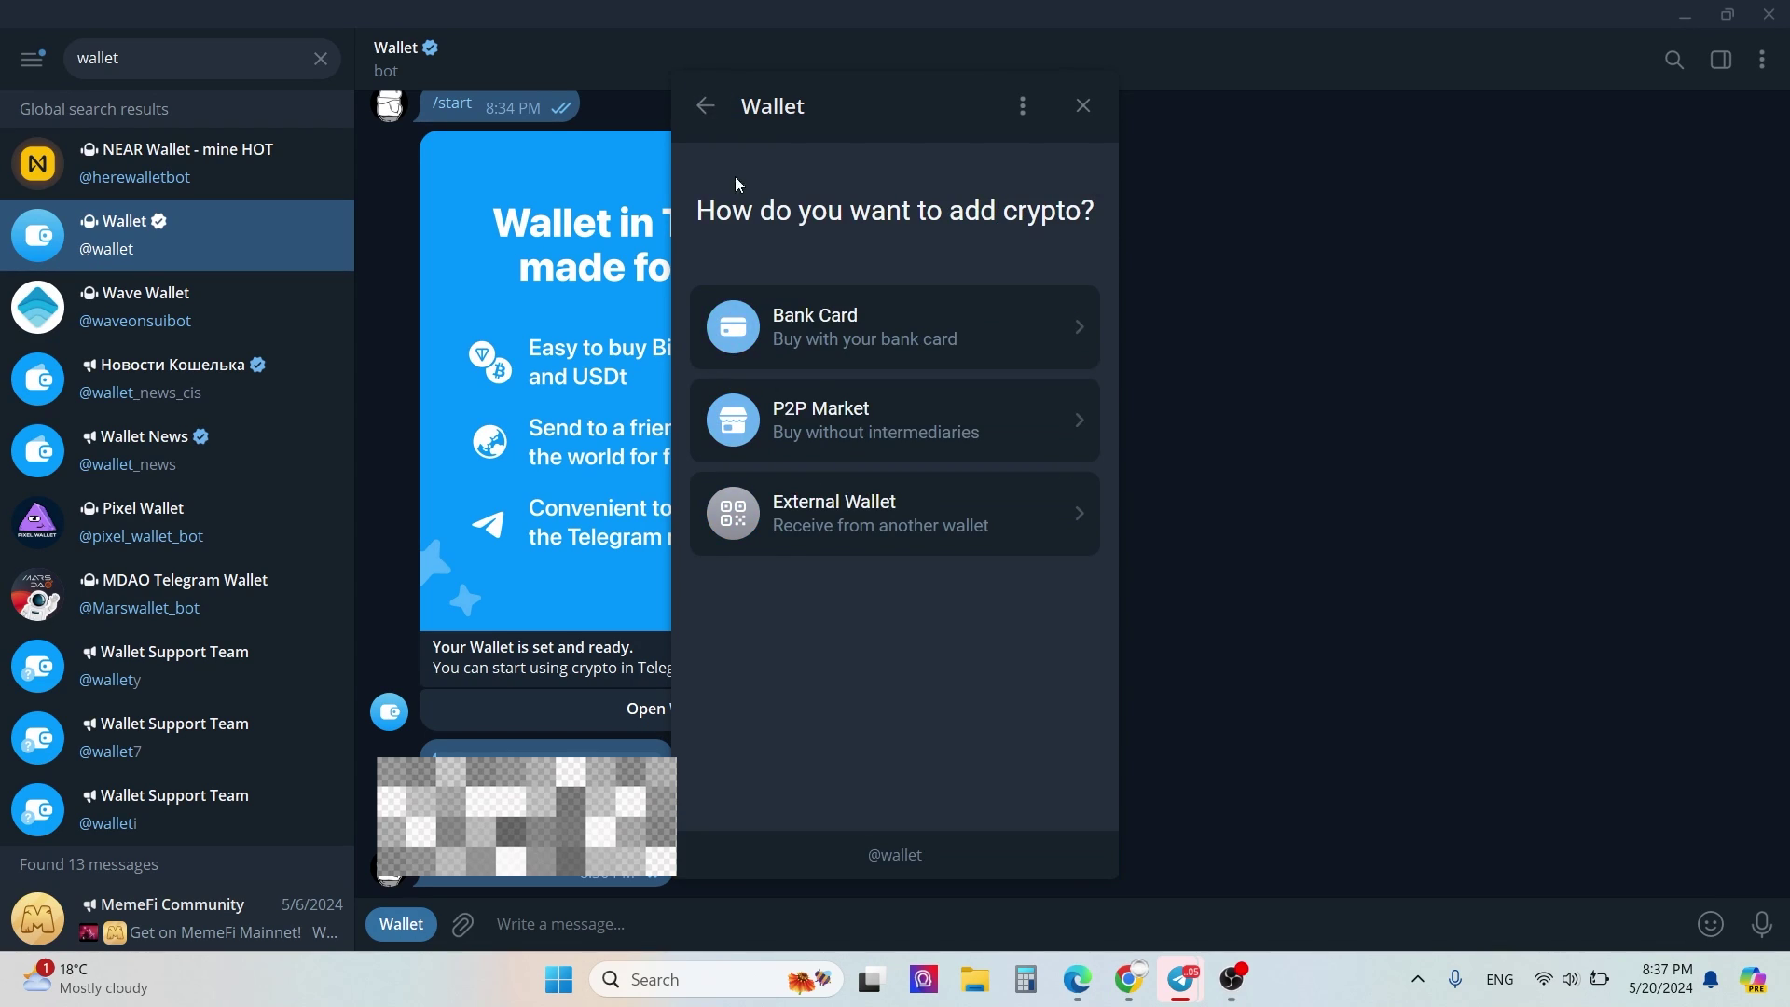
click(814, 427)
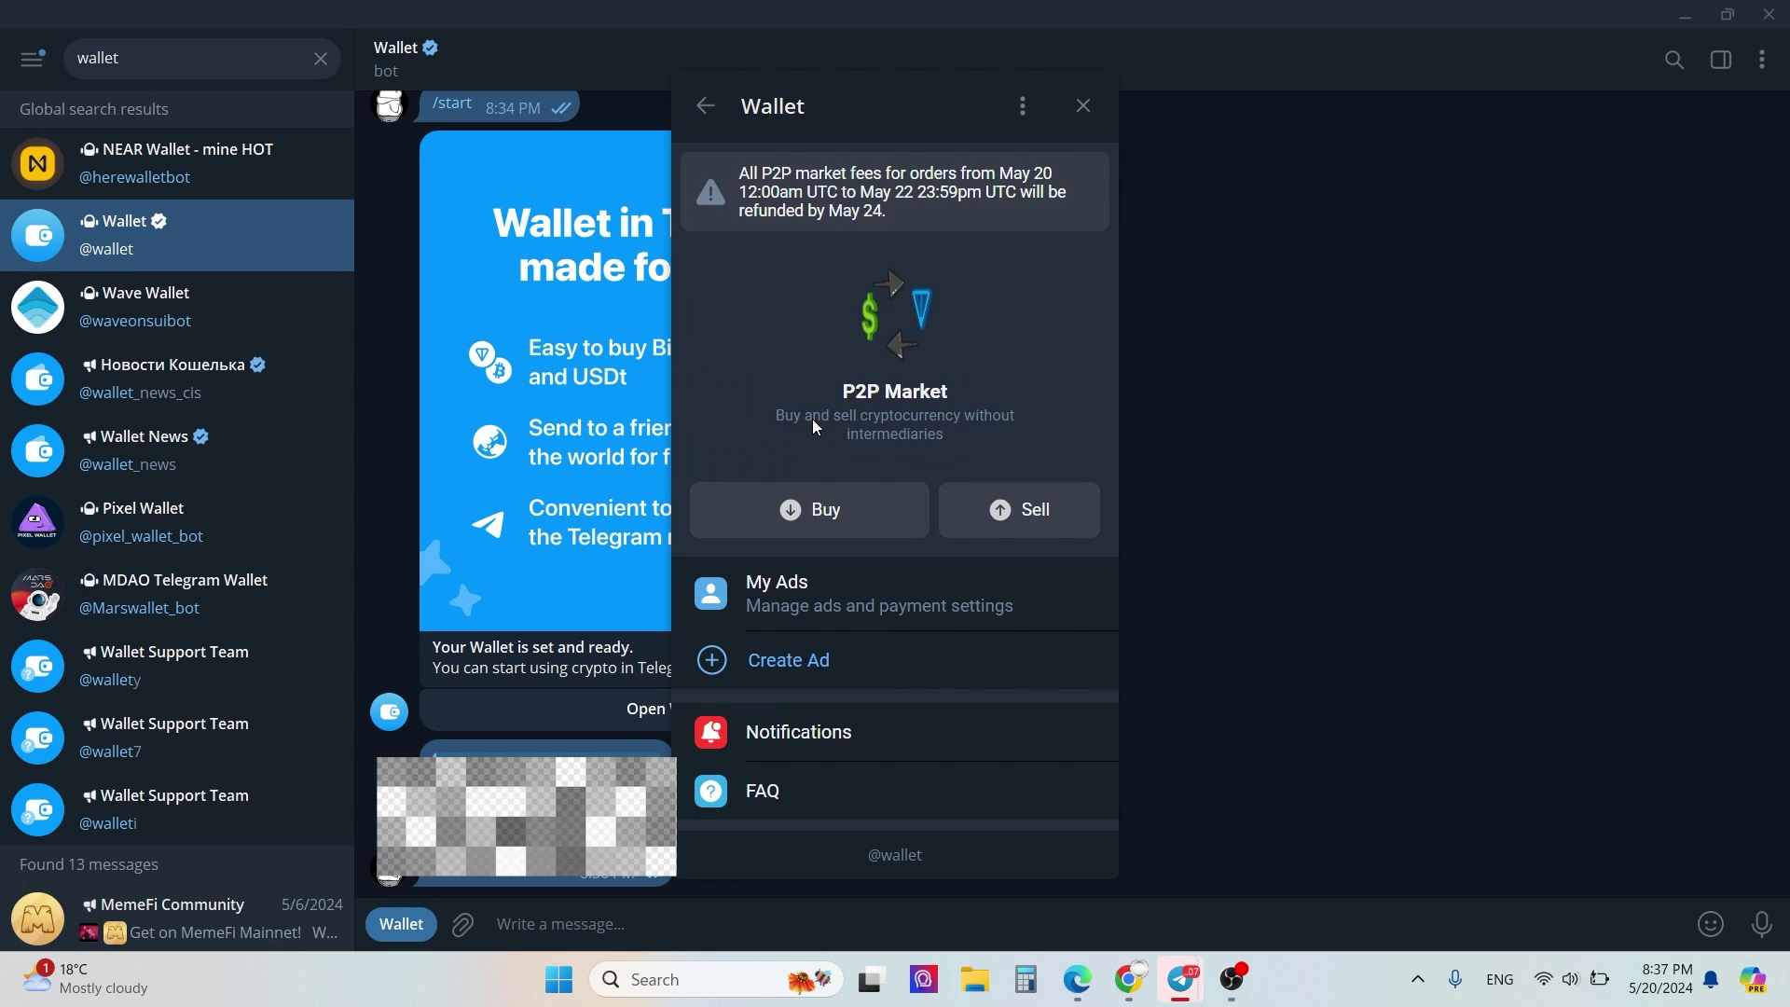
Browse USDT buy offers filtered to RUB, starting at 93.13 RUB.
click(813, 522)
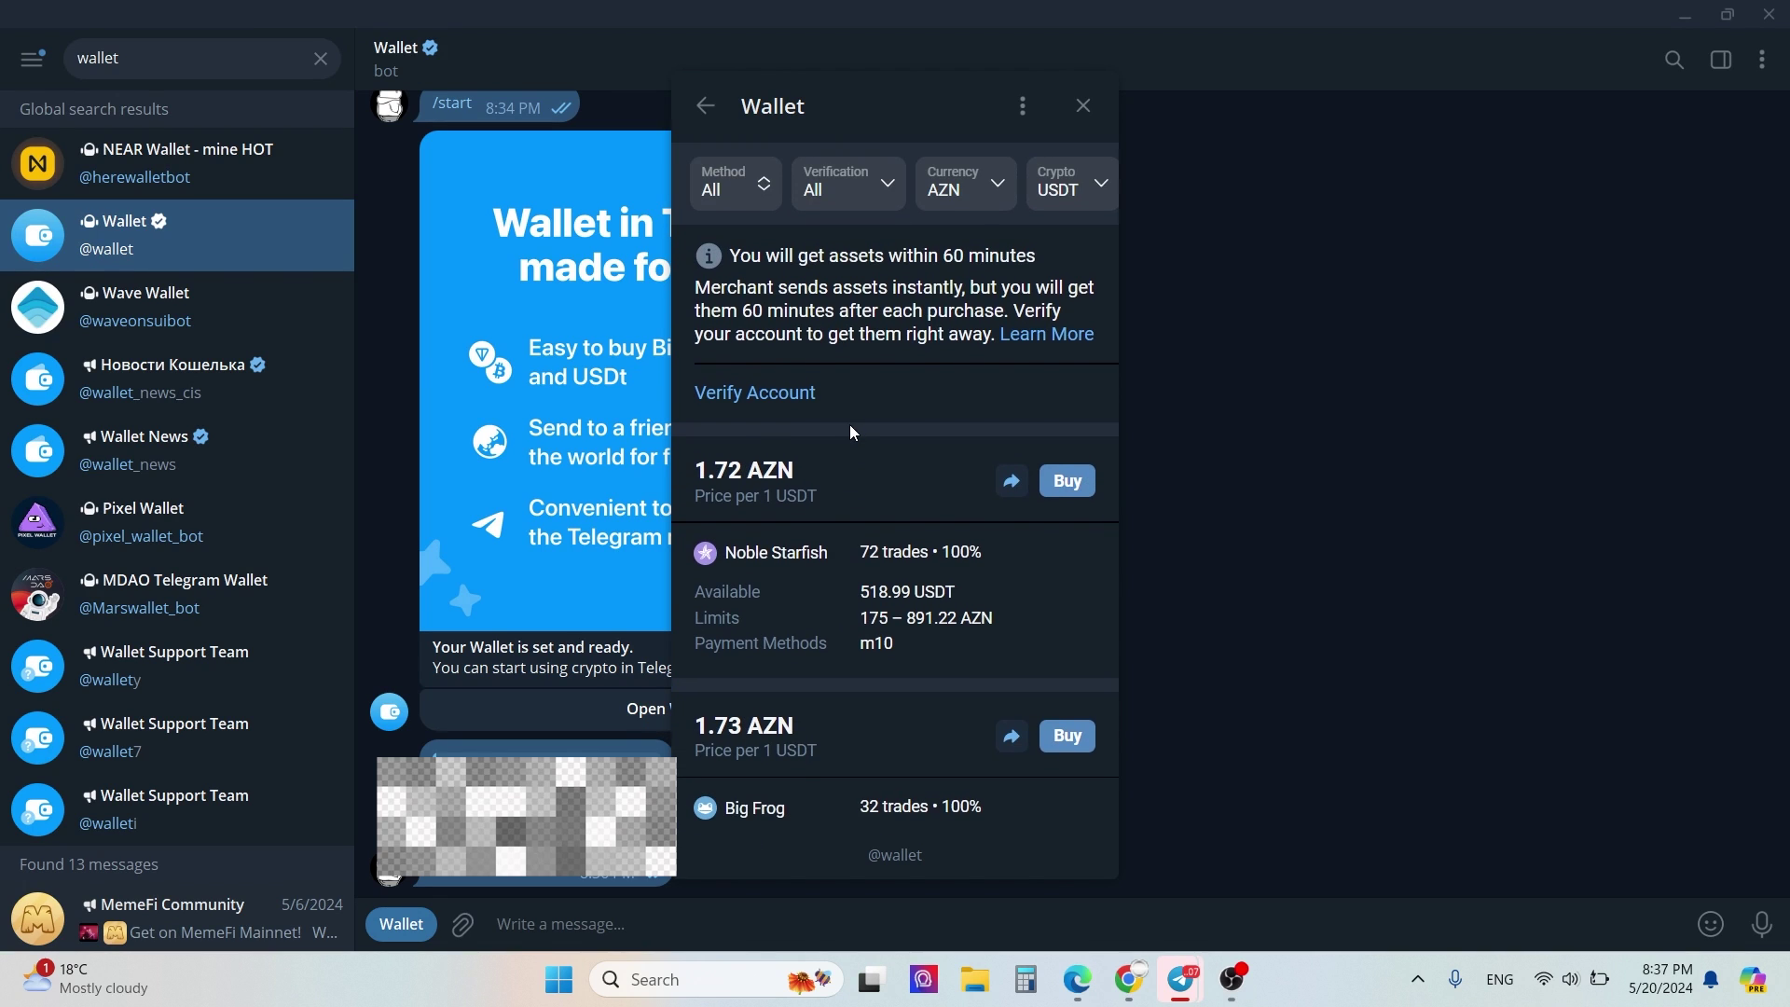
click(951, 205)
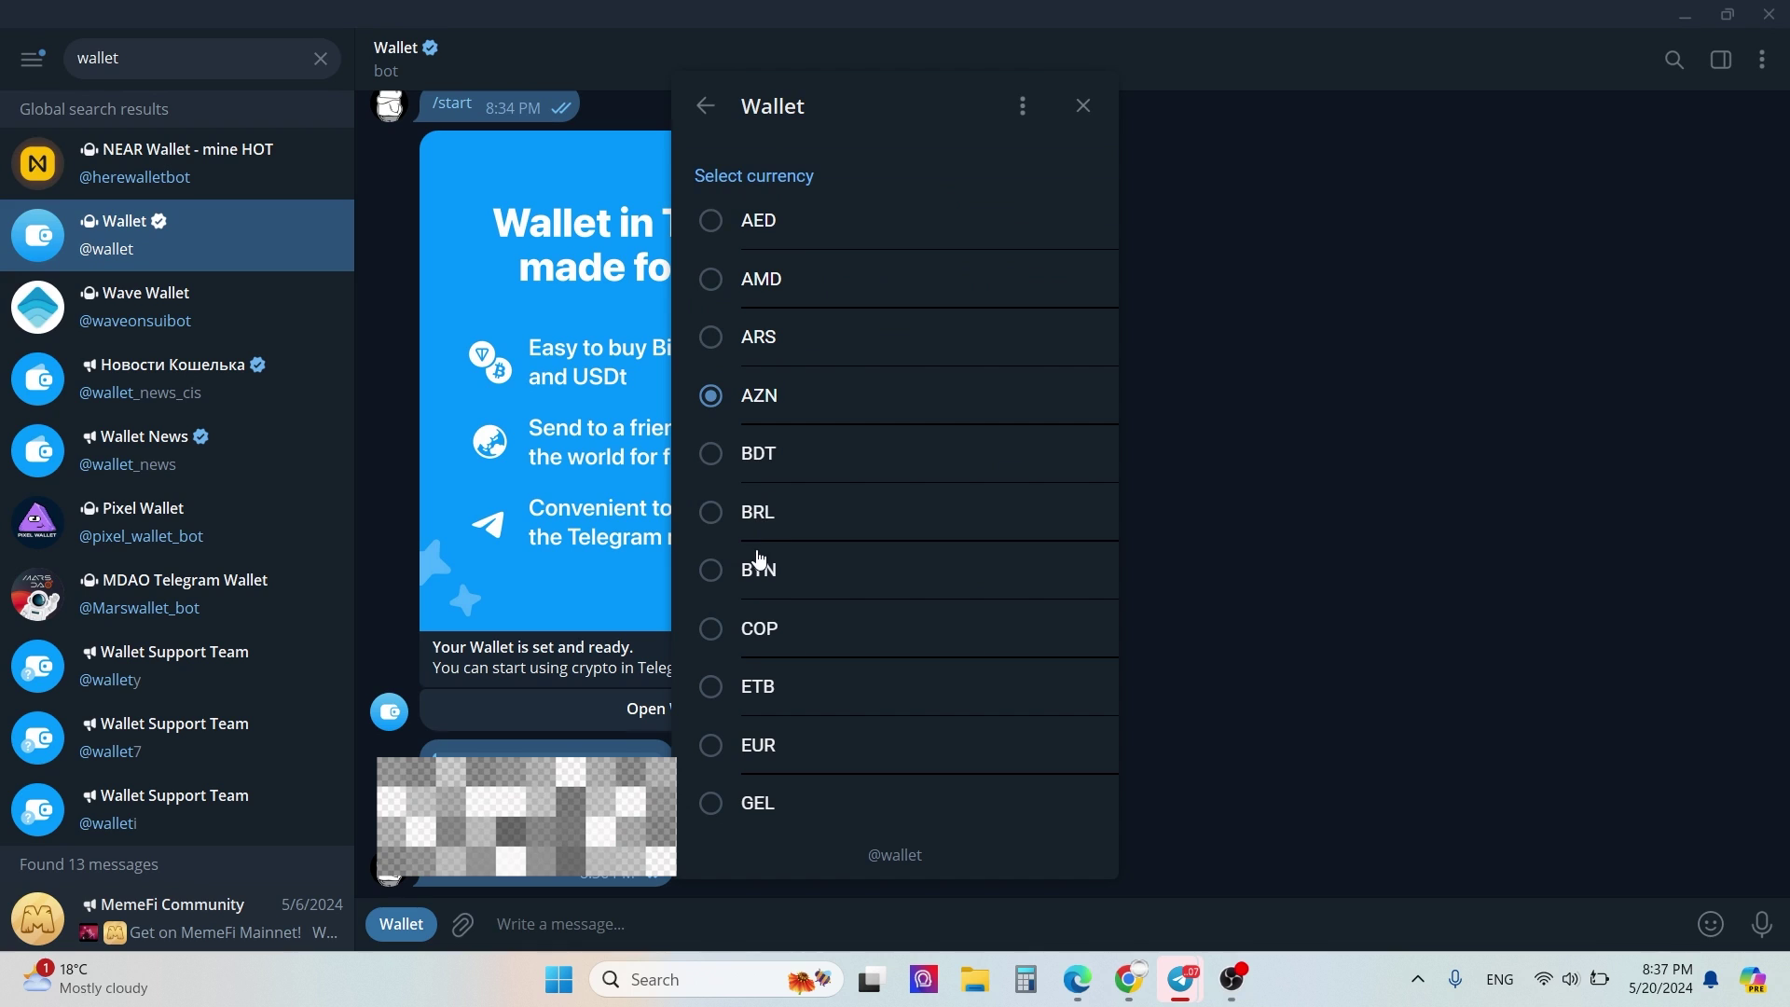
scroll(783, 490, down, 1)
scroll(783, 489, down, 7)
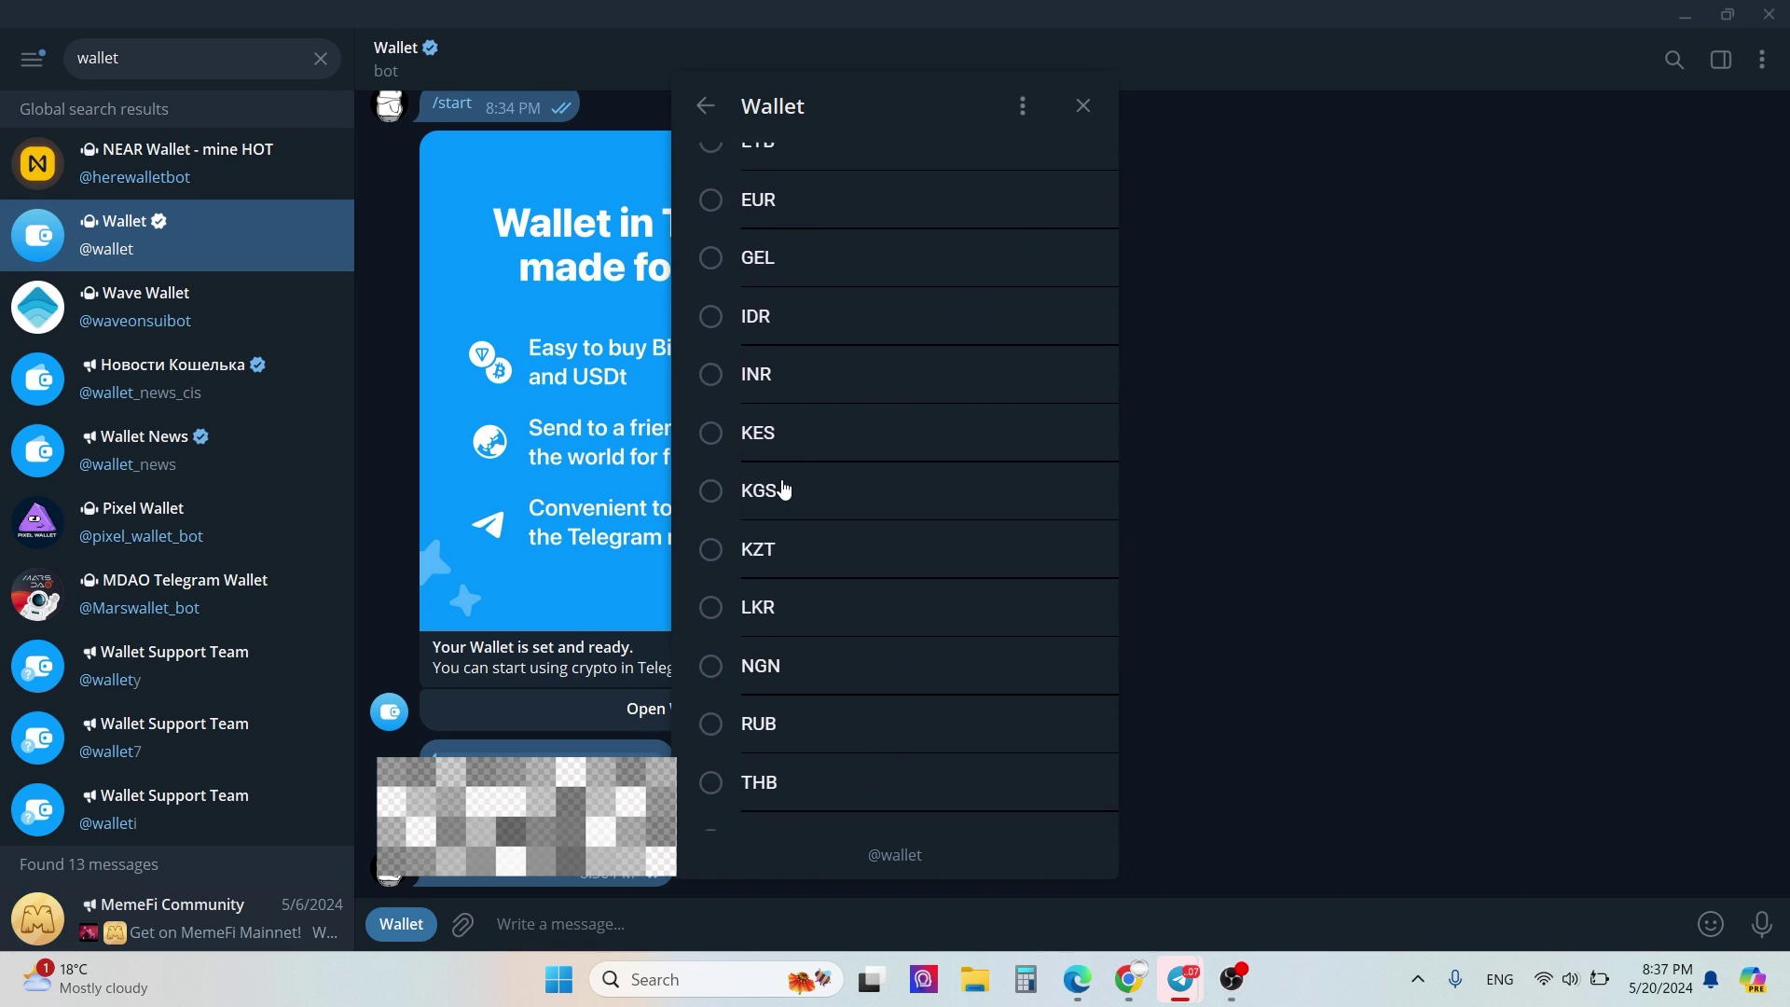
click(762, 583)
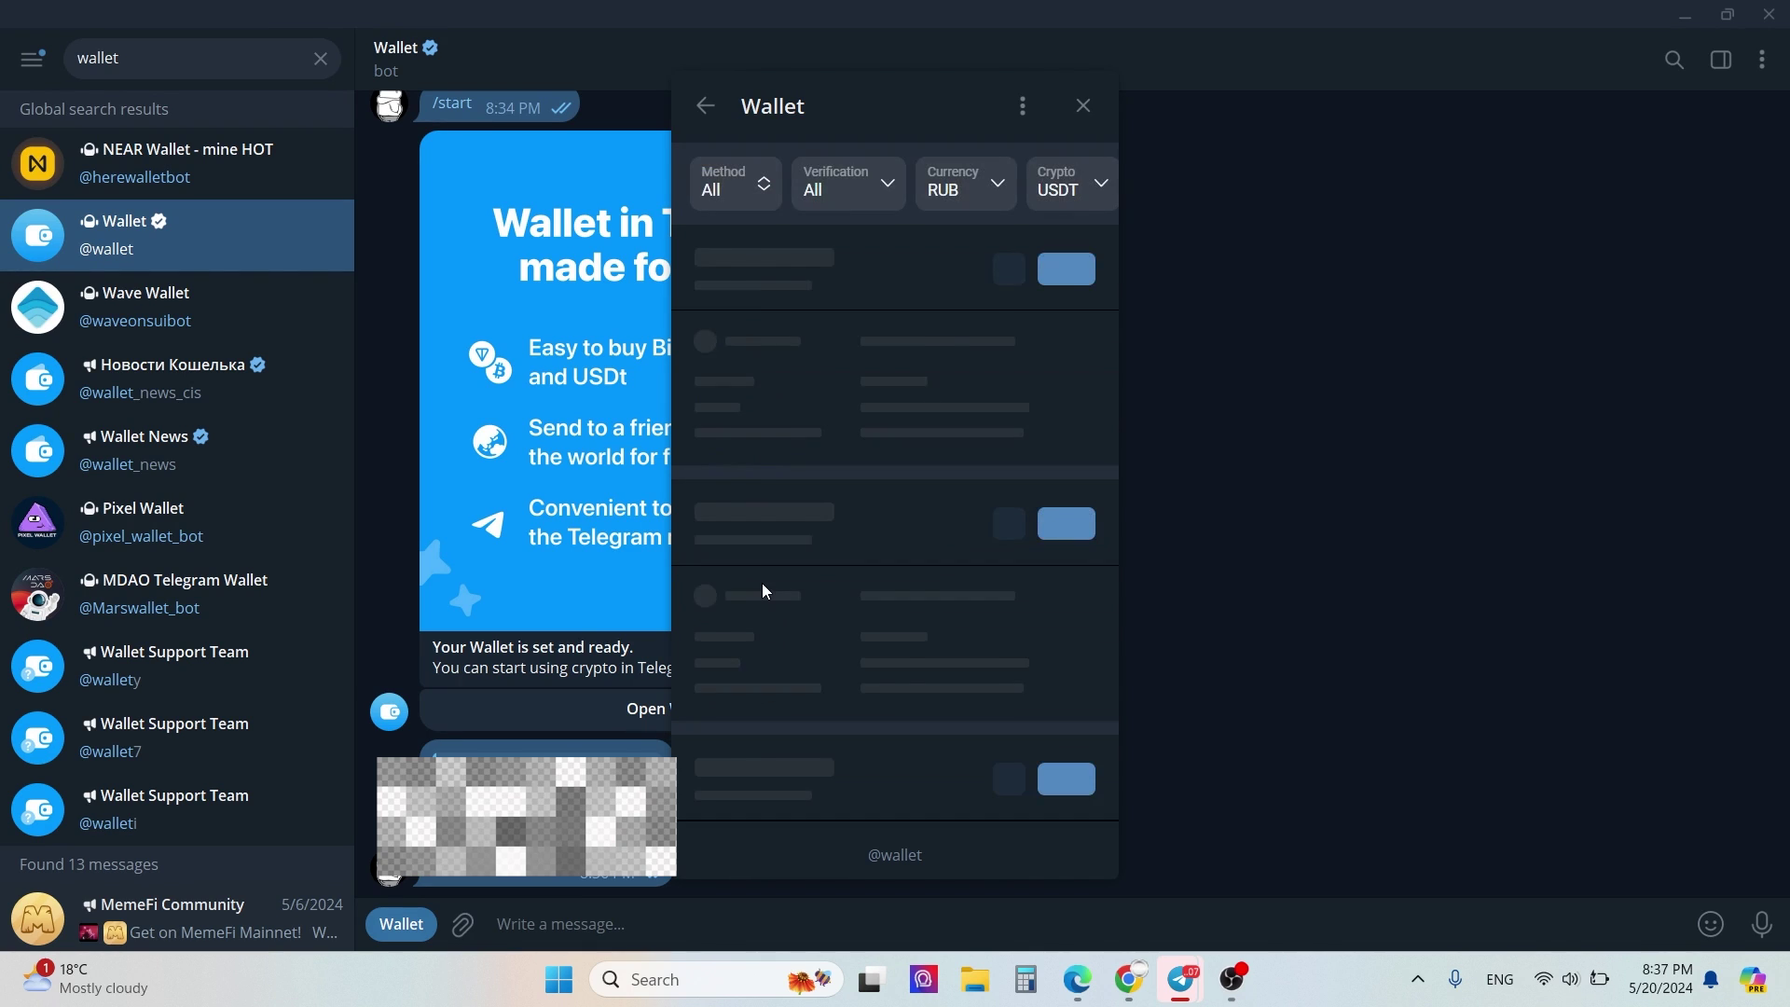
scroll(862, 463, down, 1)
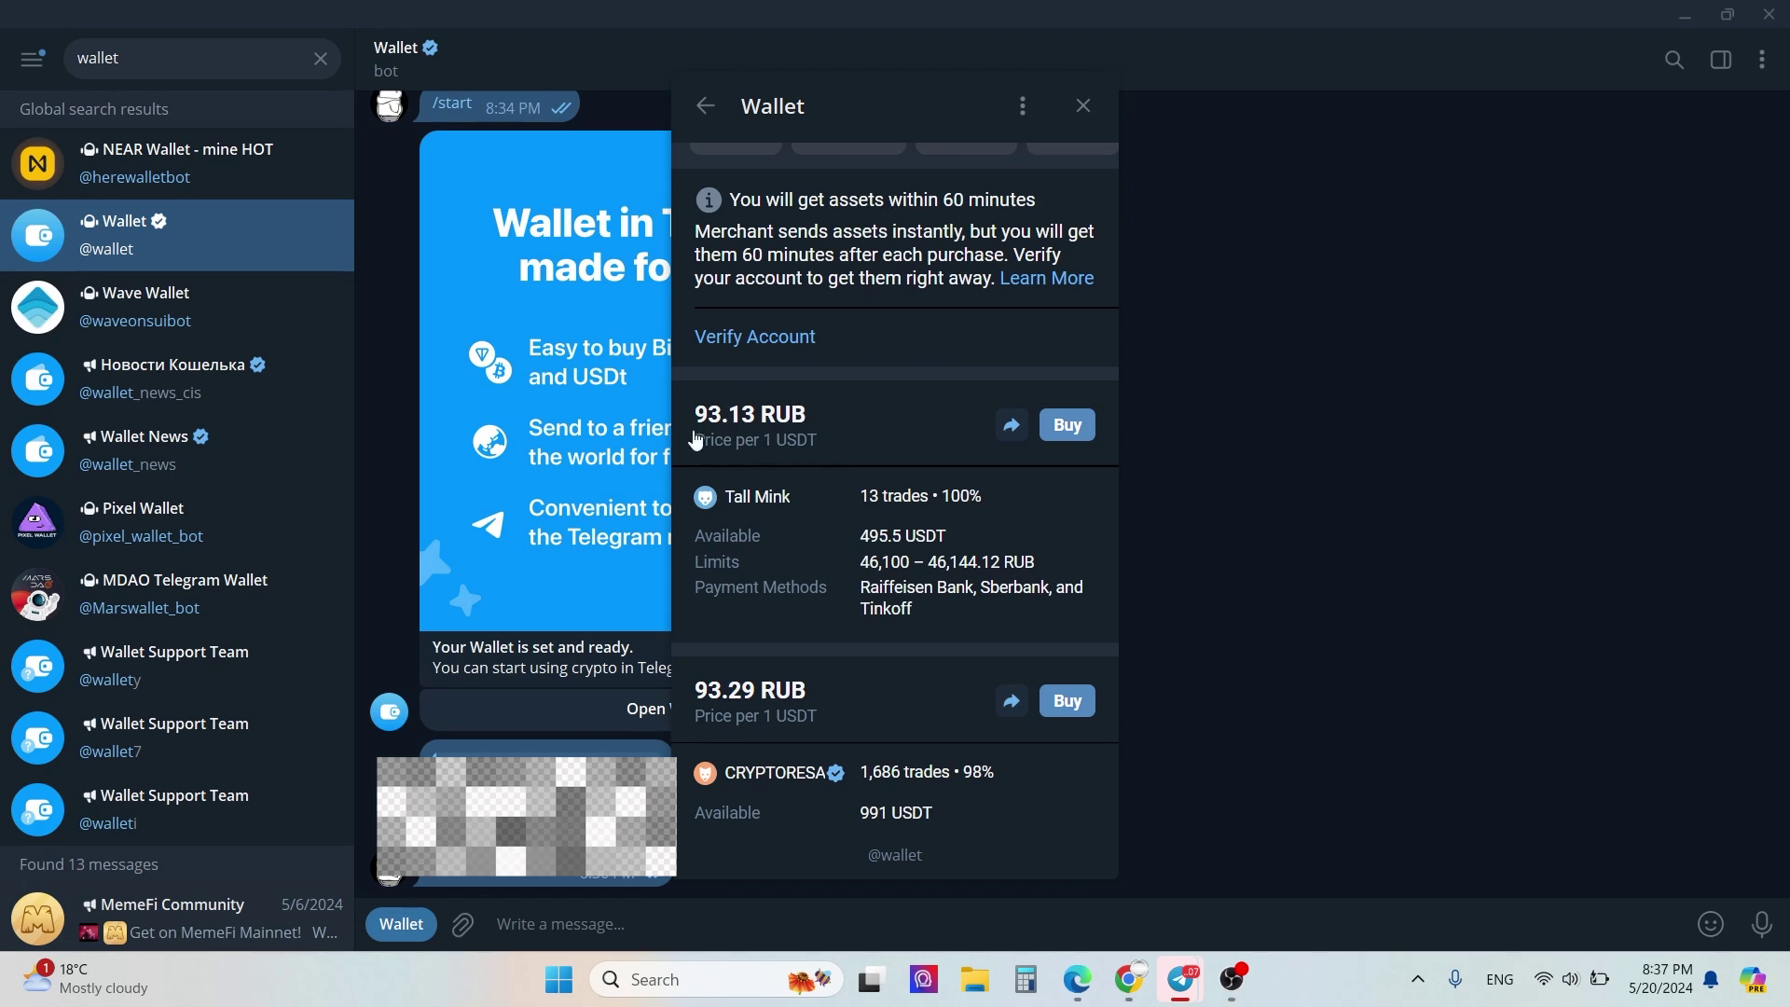
scroll(764, 533, down, 1)
scroll(763, 541, down, 1)
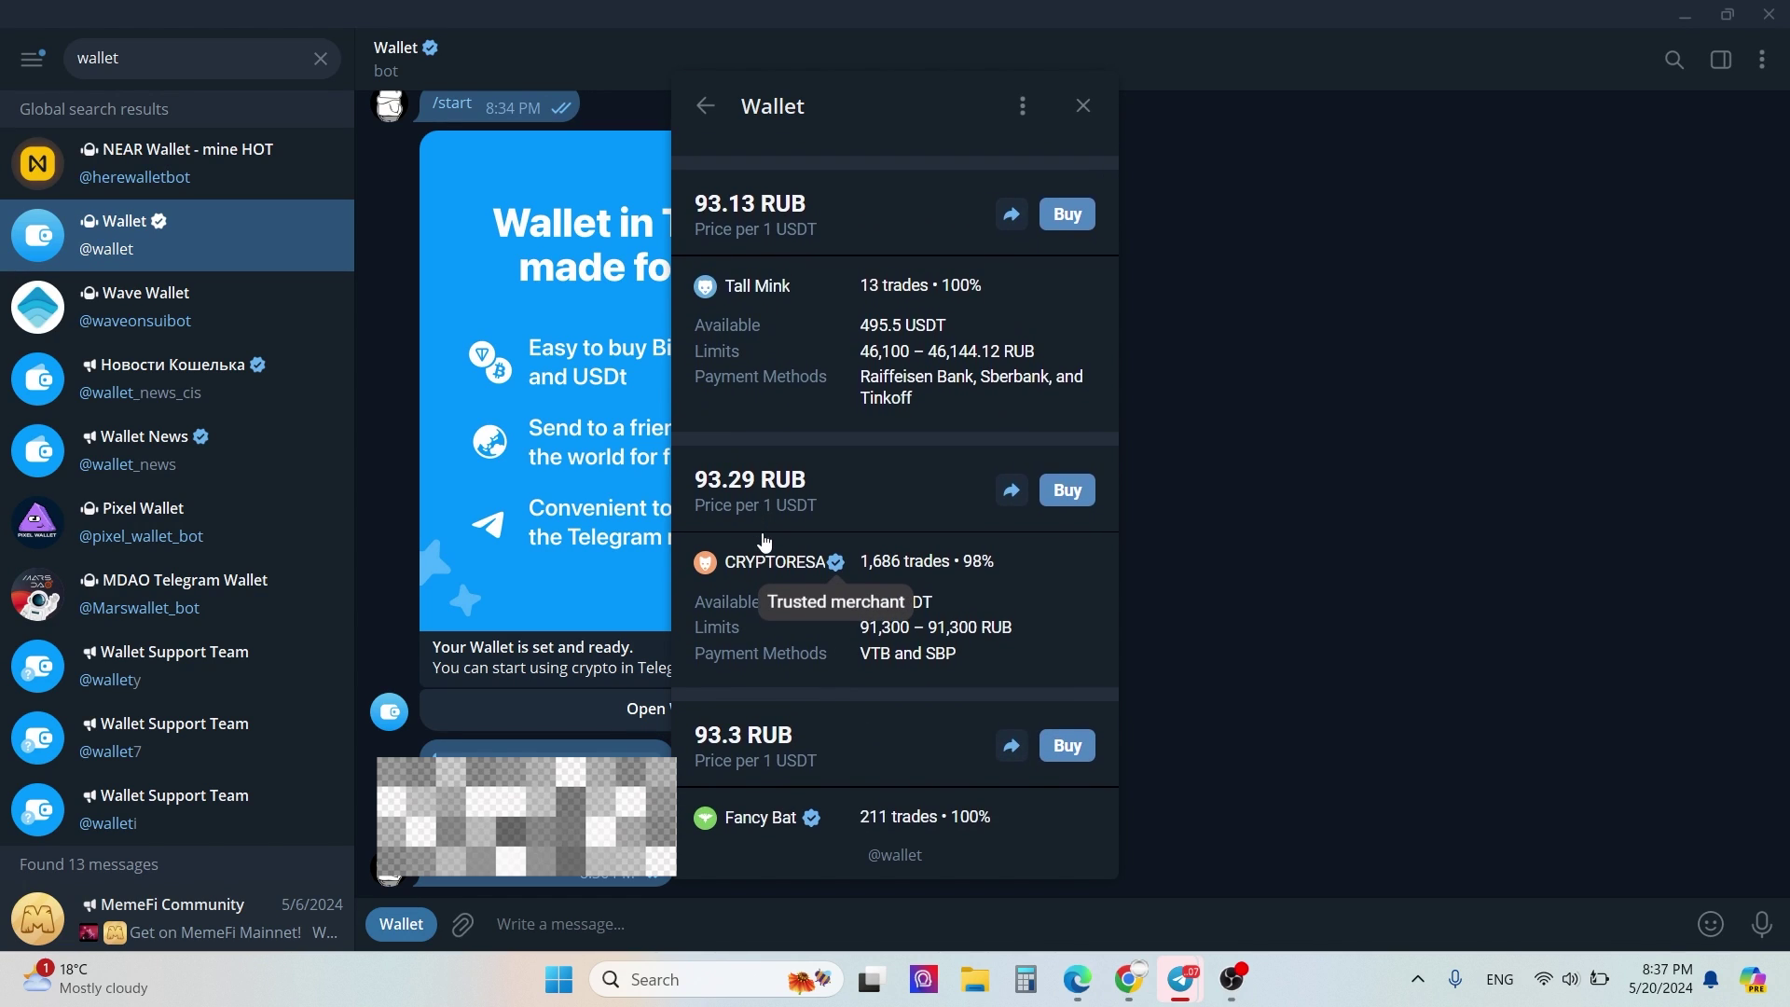
Open the 93.29 RUB offer and fill in its full 91,300 RUB amount.
click(1058, 495)
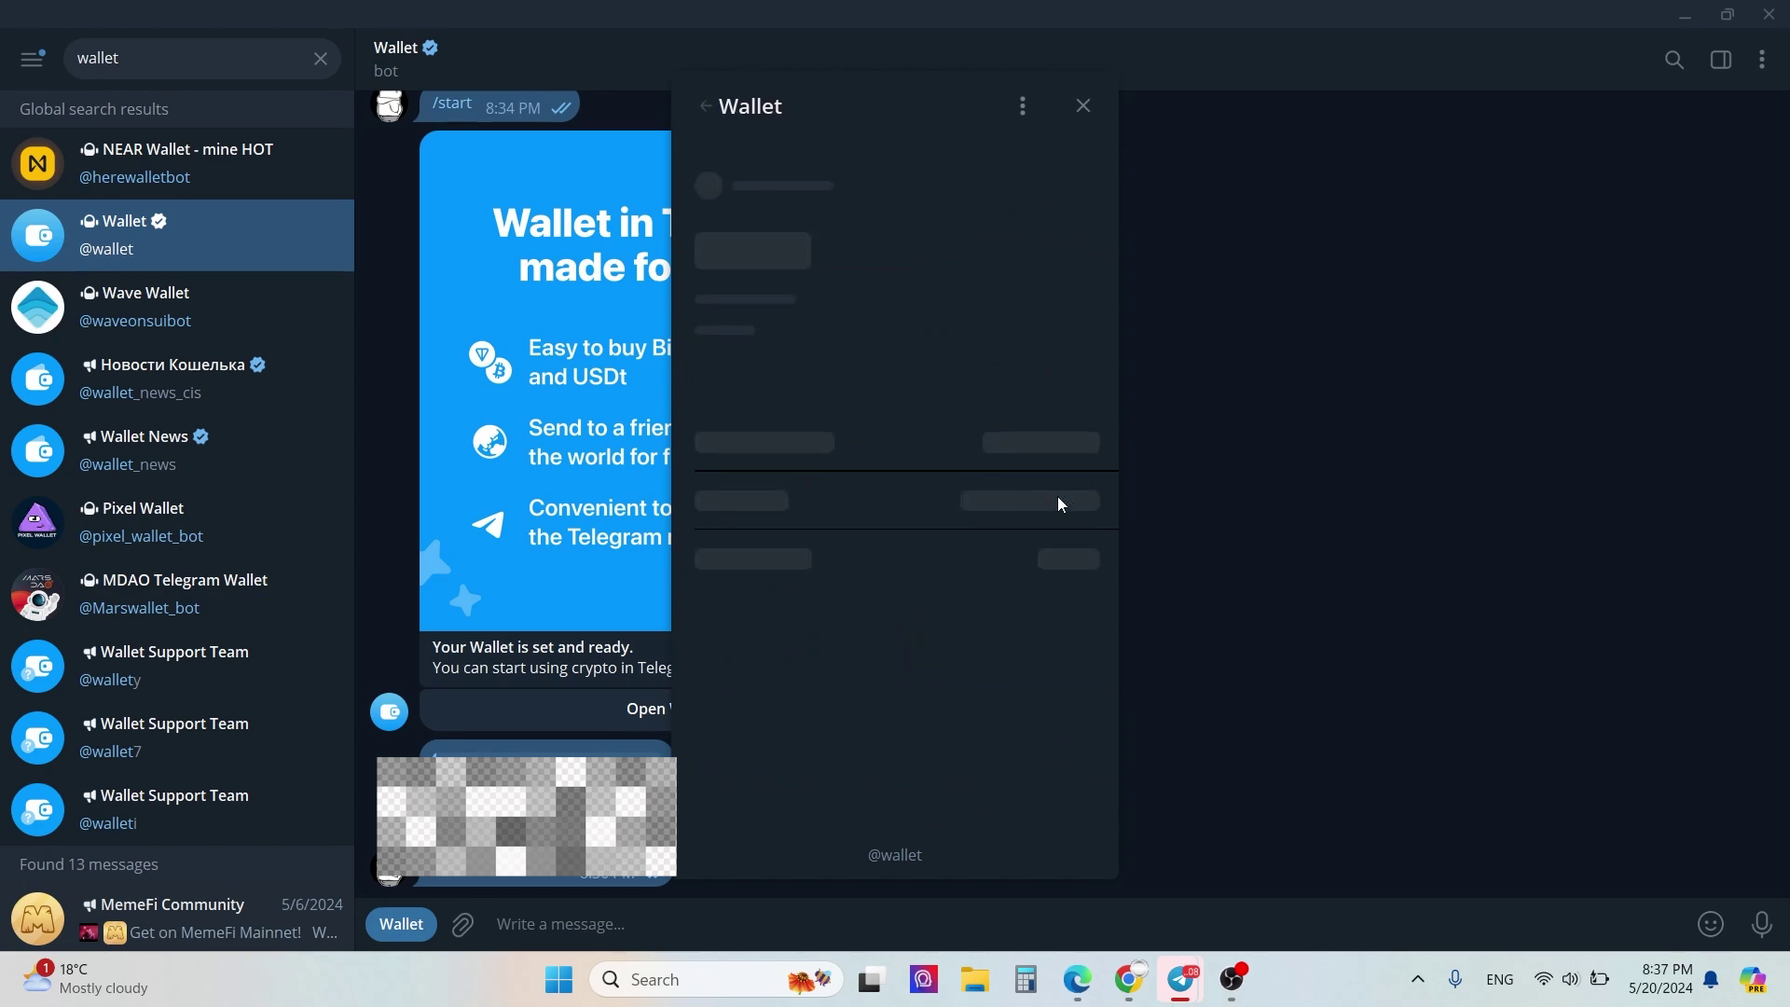
text(50)
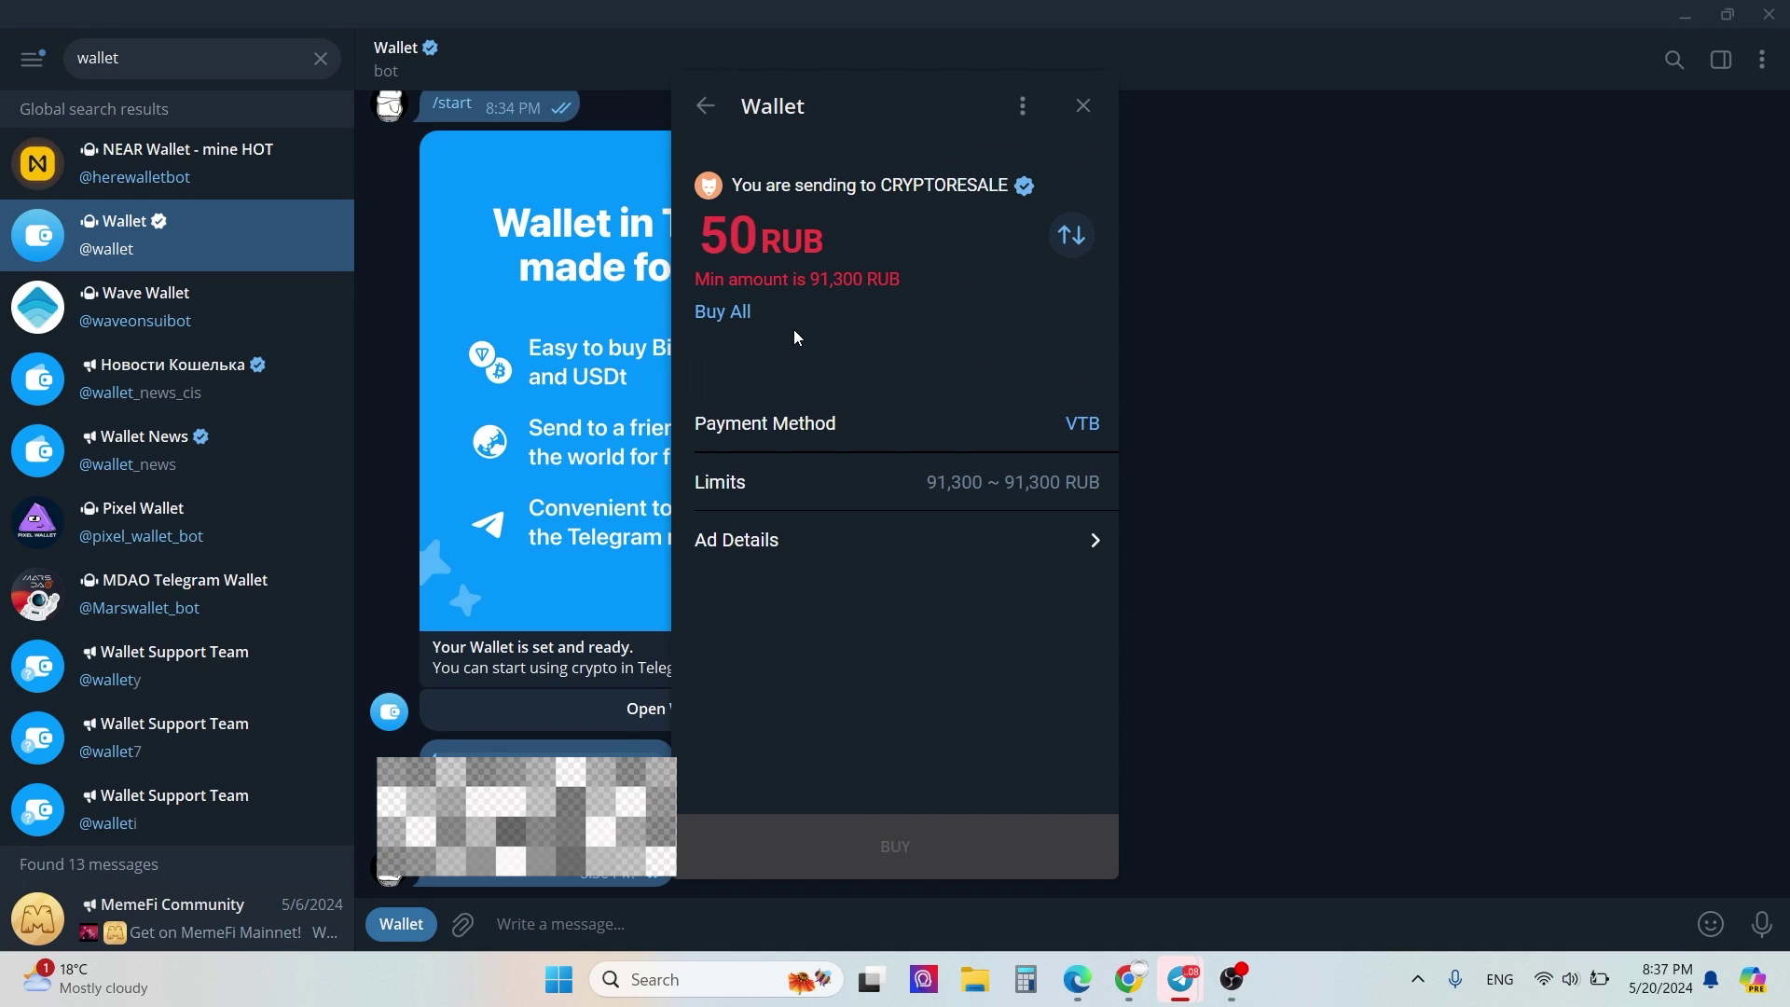
key(BackSpace)
key(BackSpace)
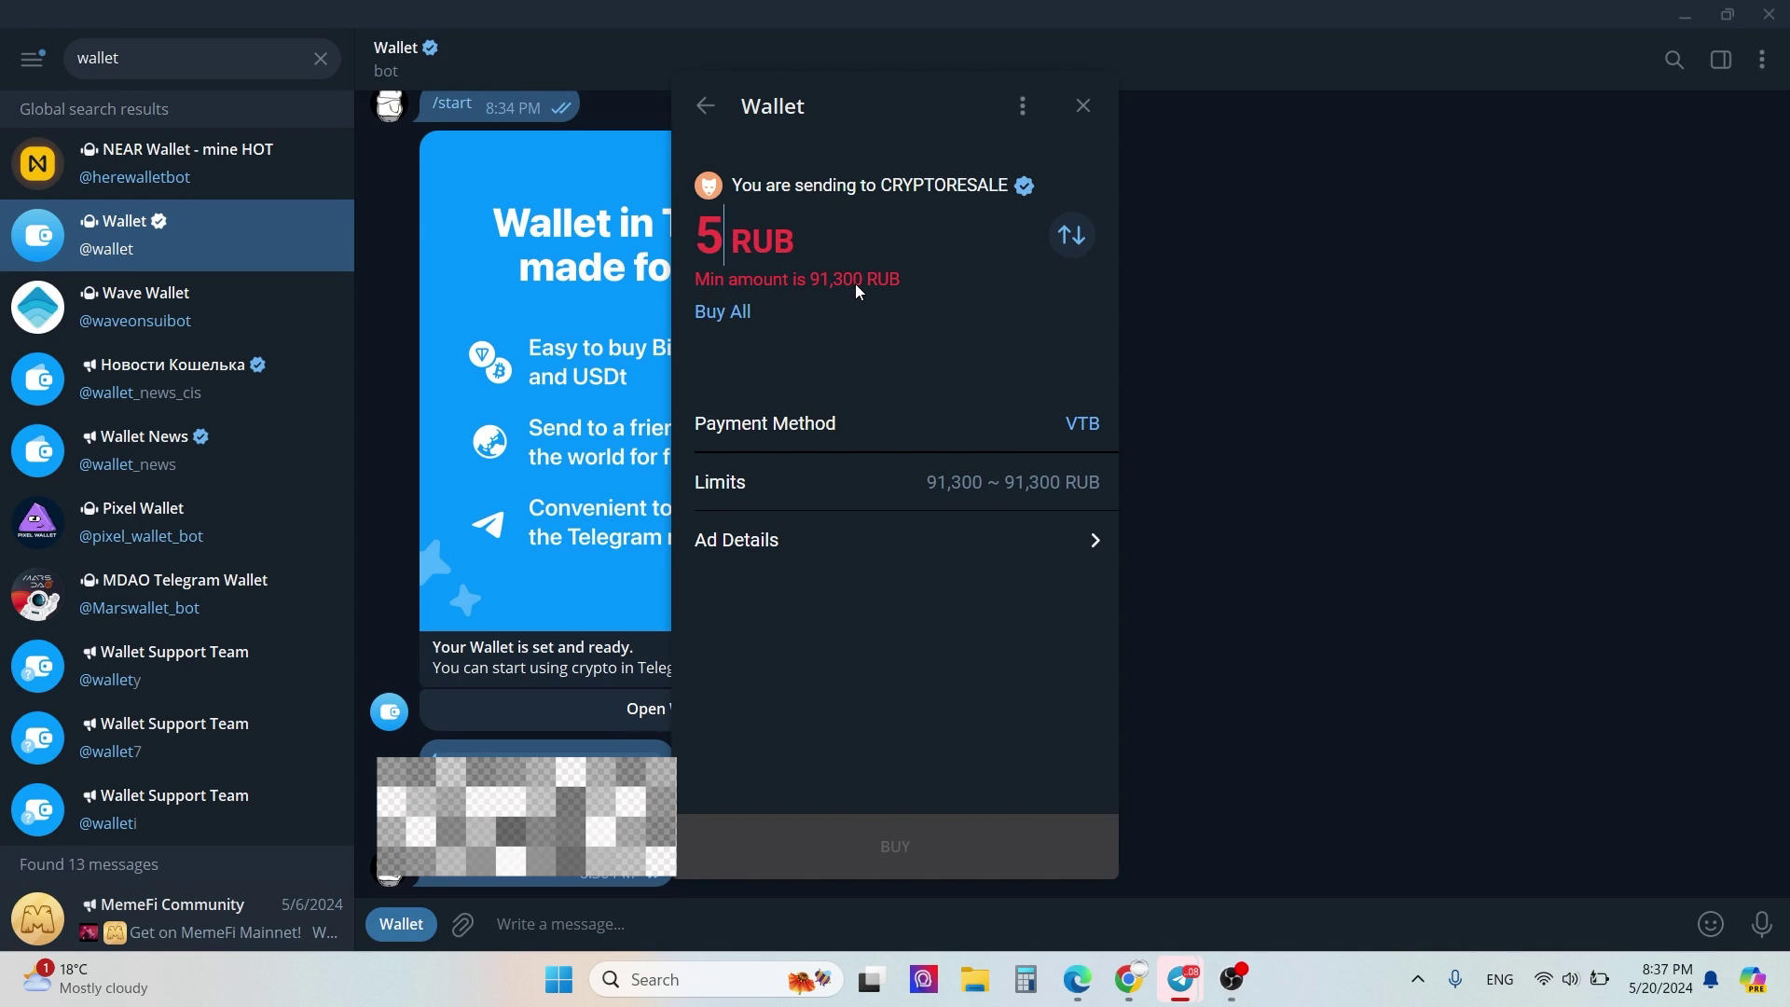
text(1000000)
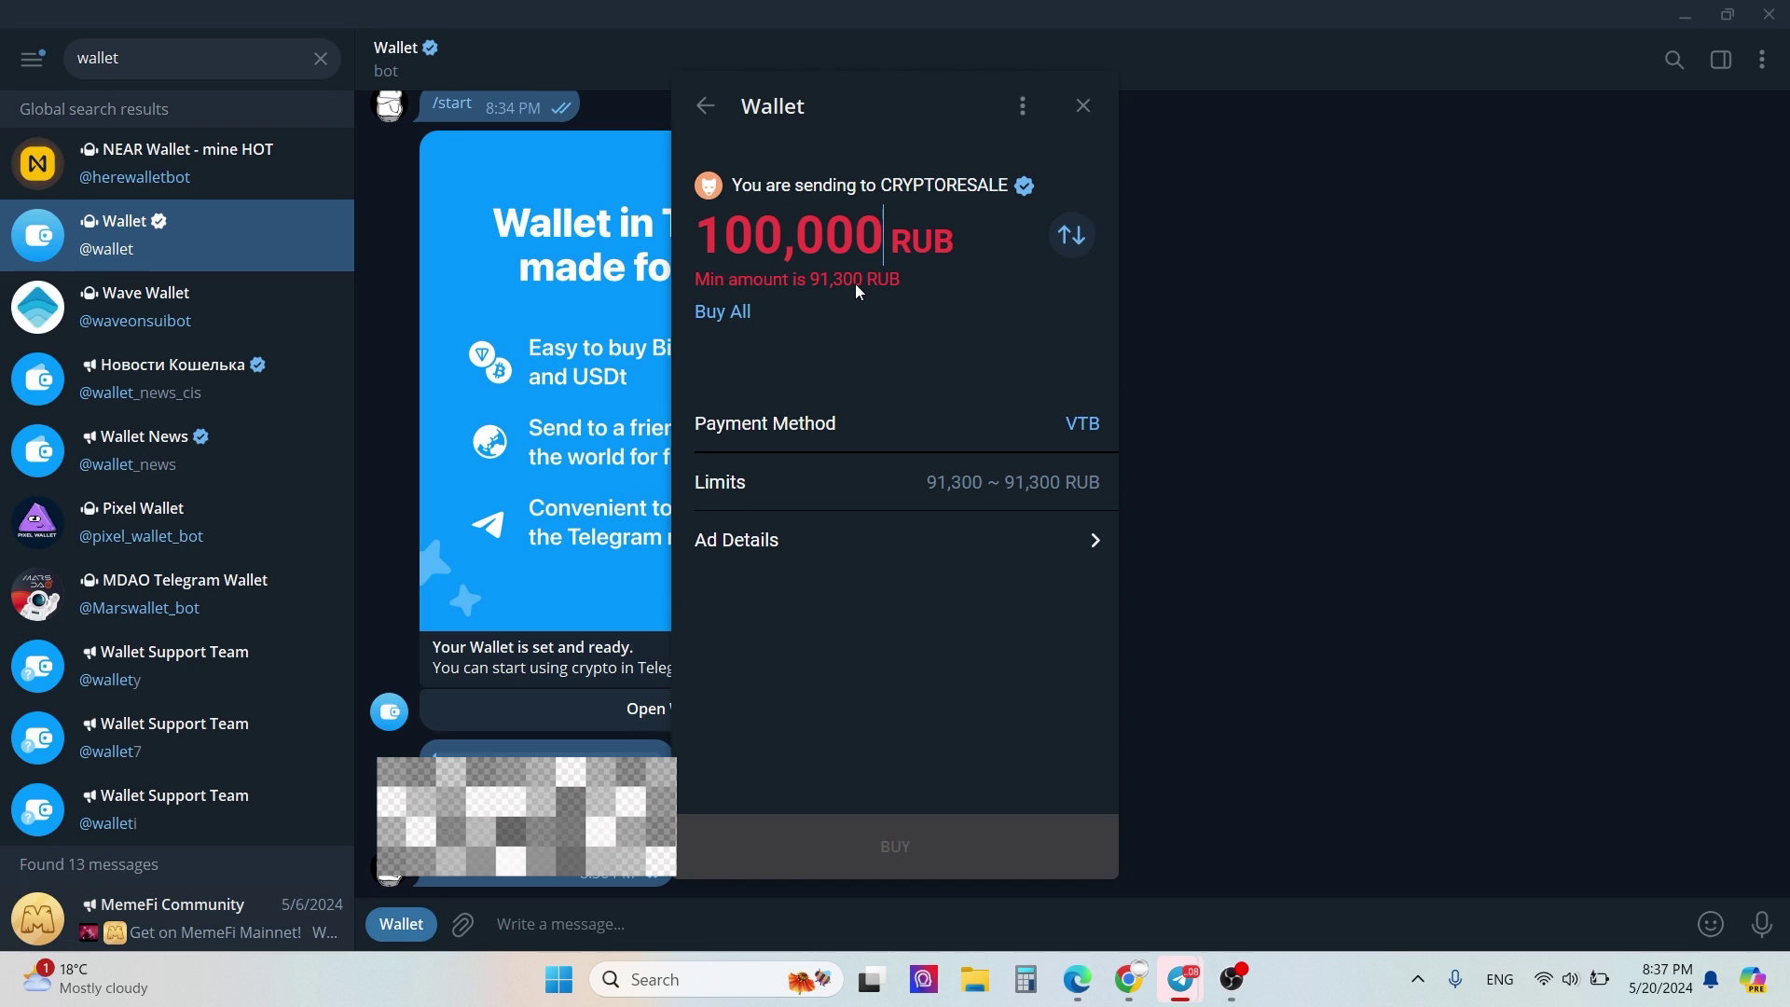
key(BackSpace)
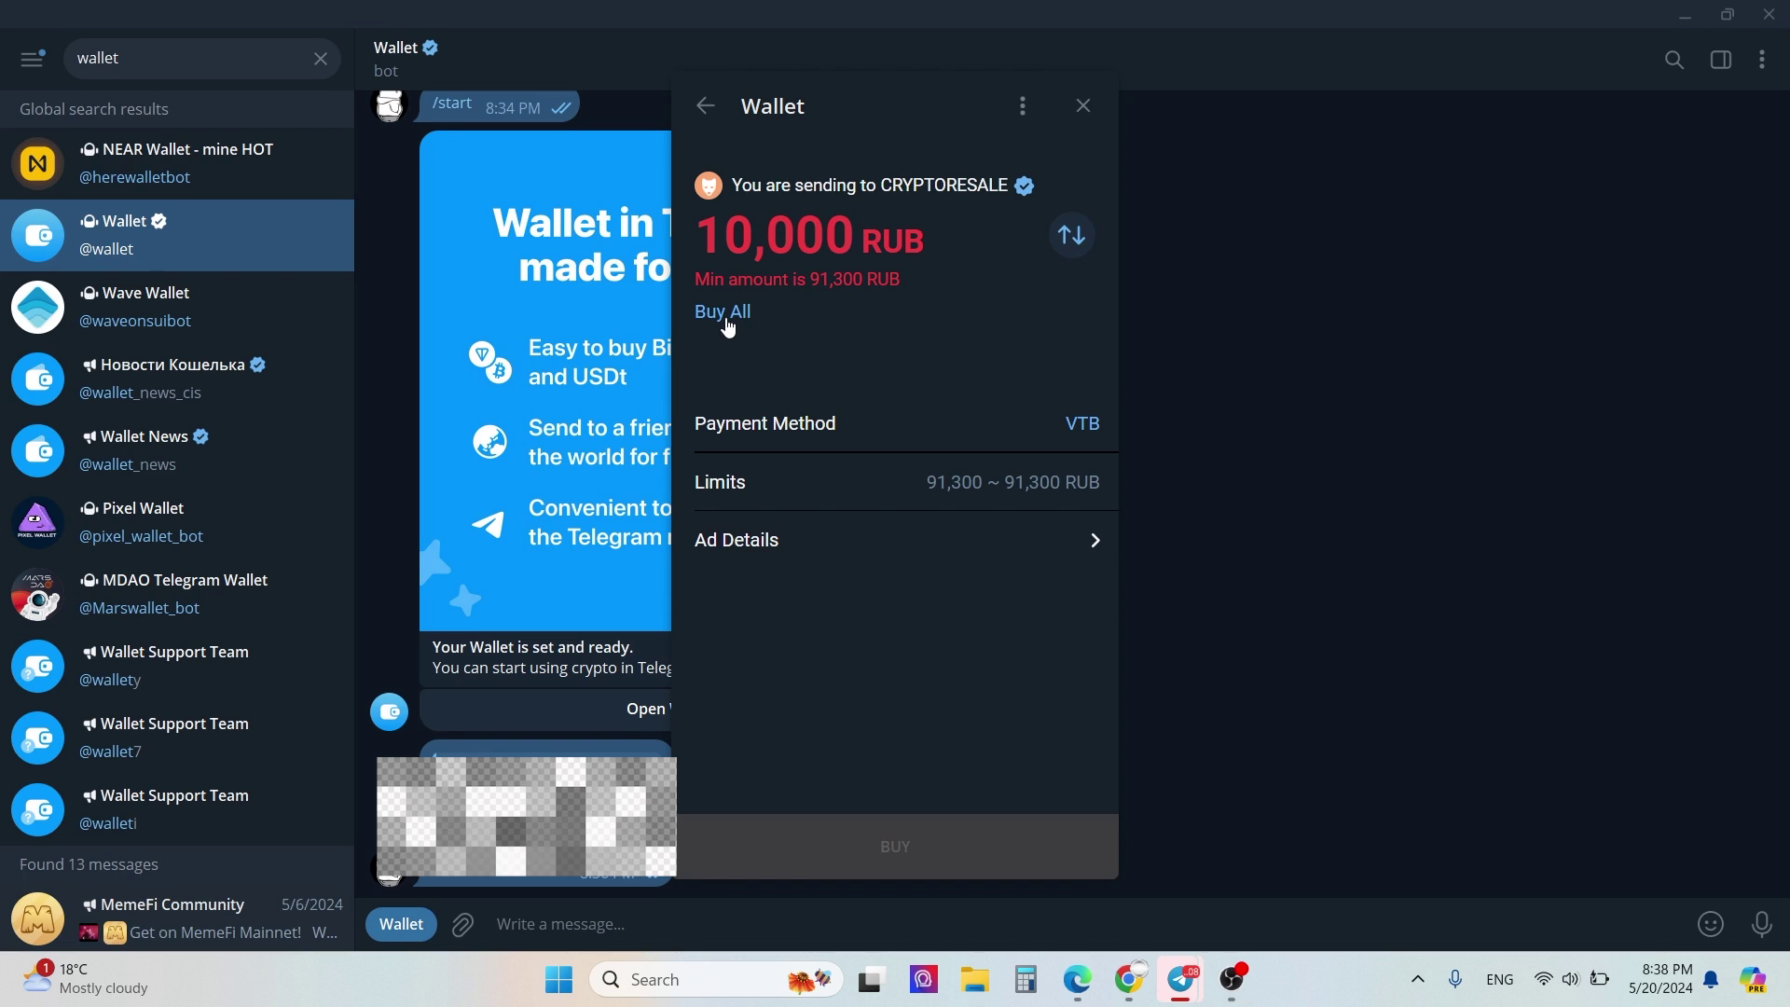
click(726, 317)
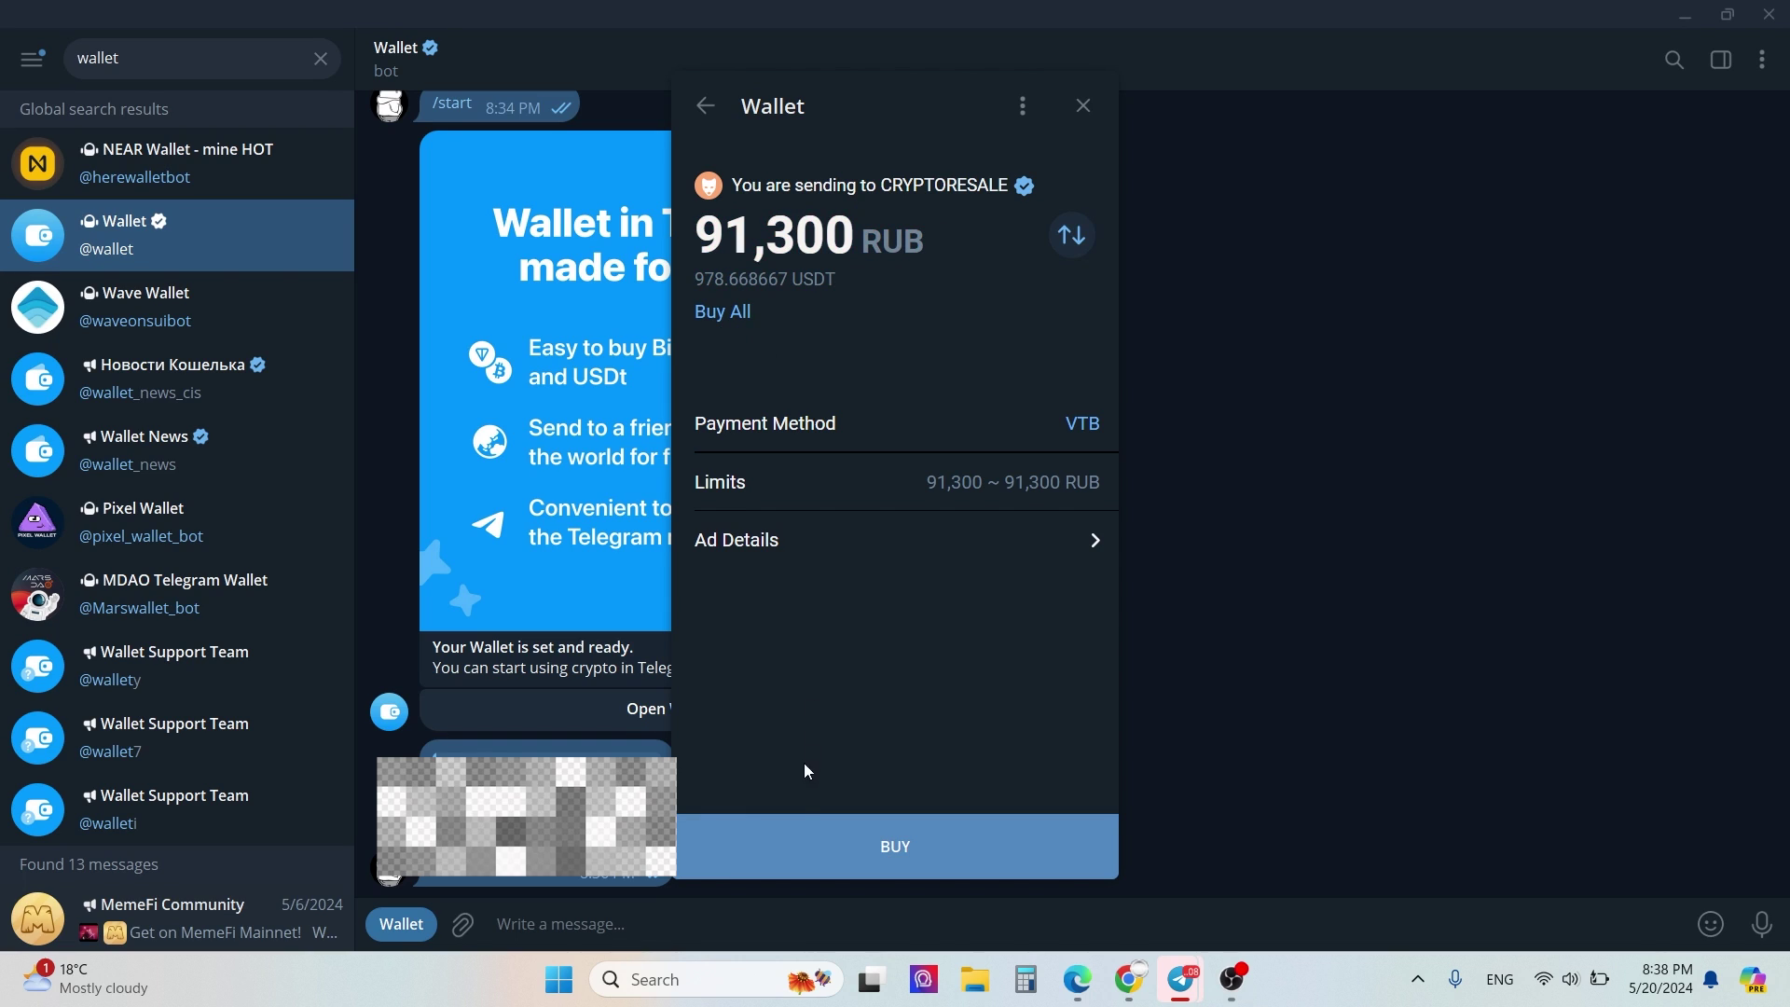
Place the buy order, continue through ID verification, and dismiss the phone number request.
click(800, 848)
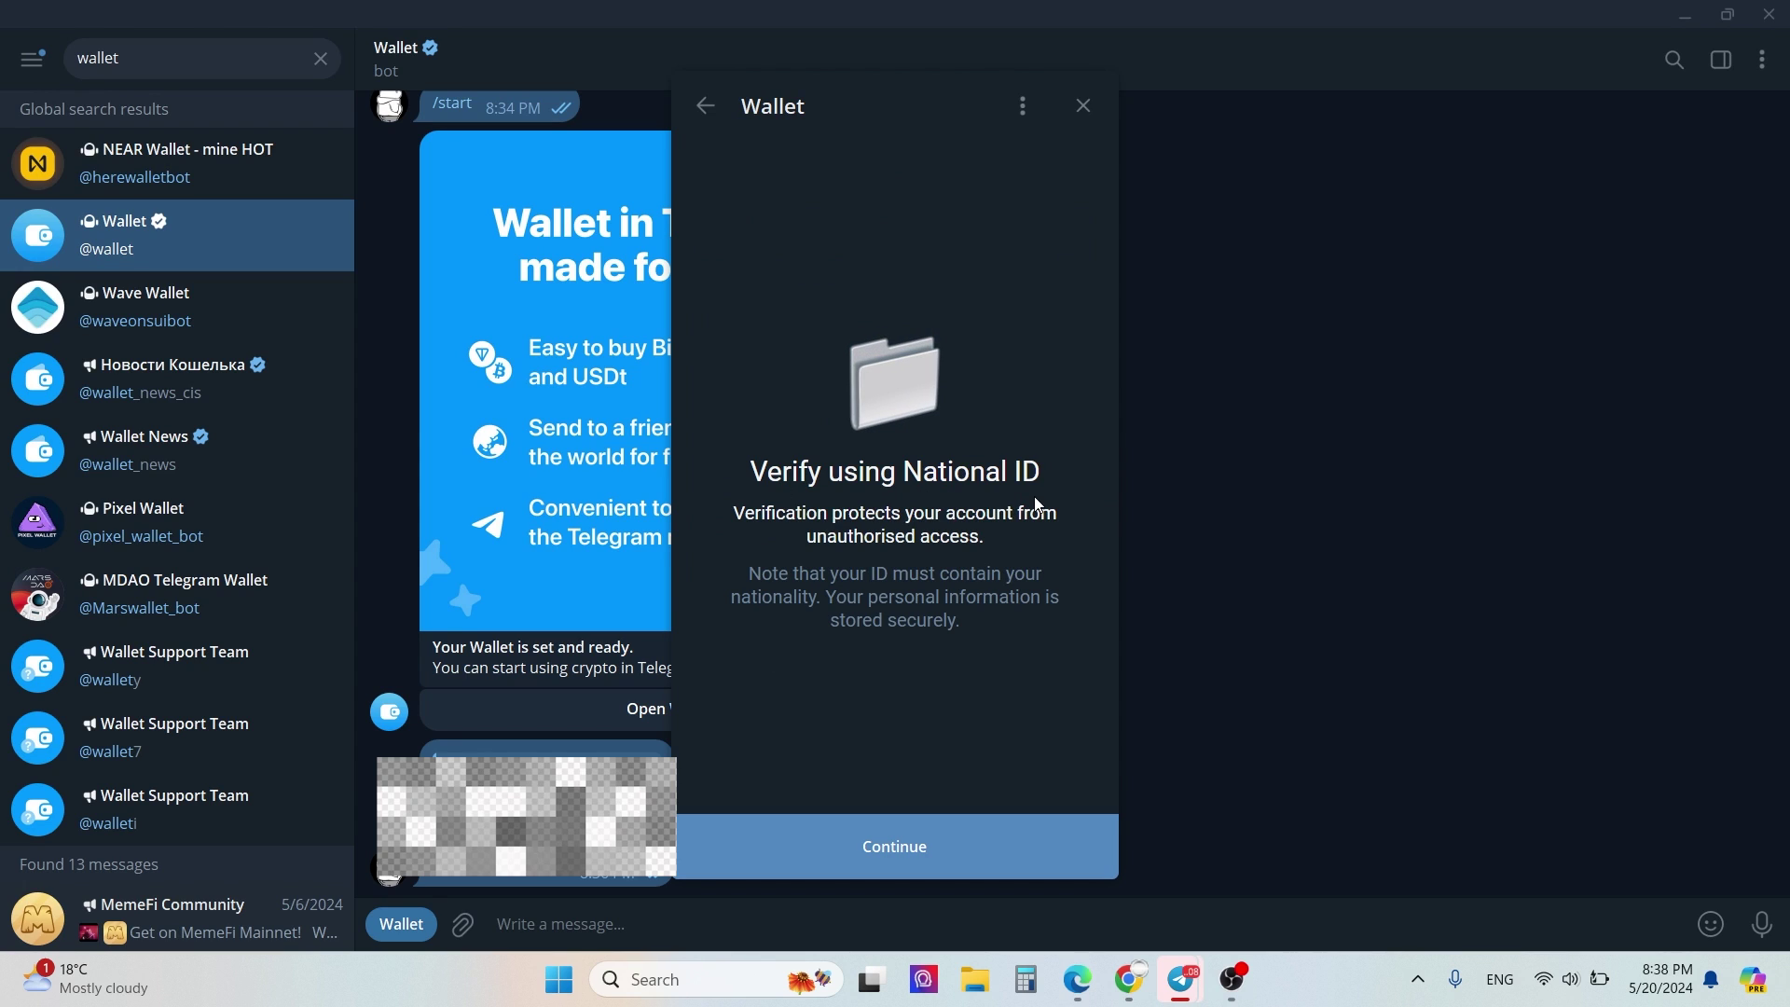
click(829, 863)
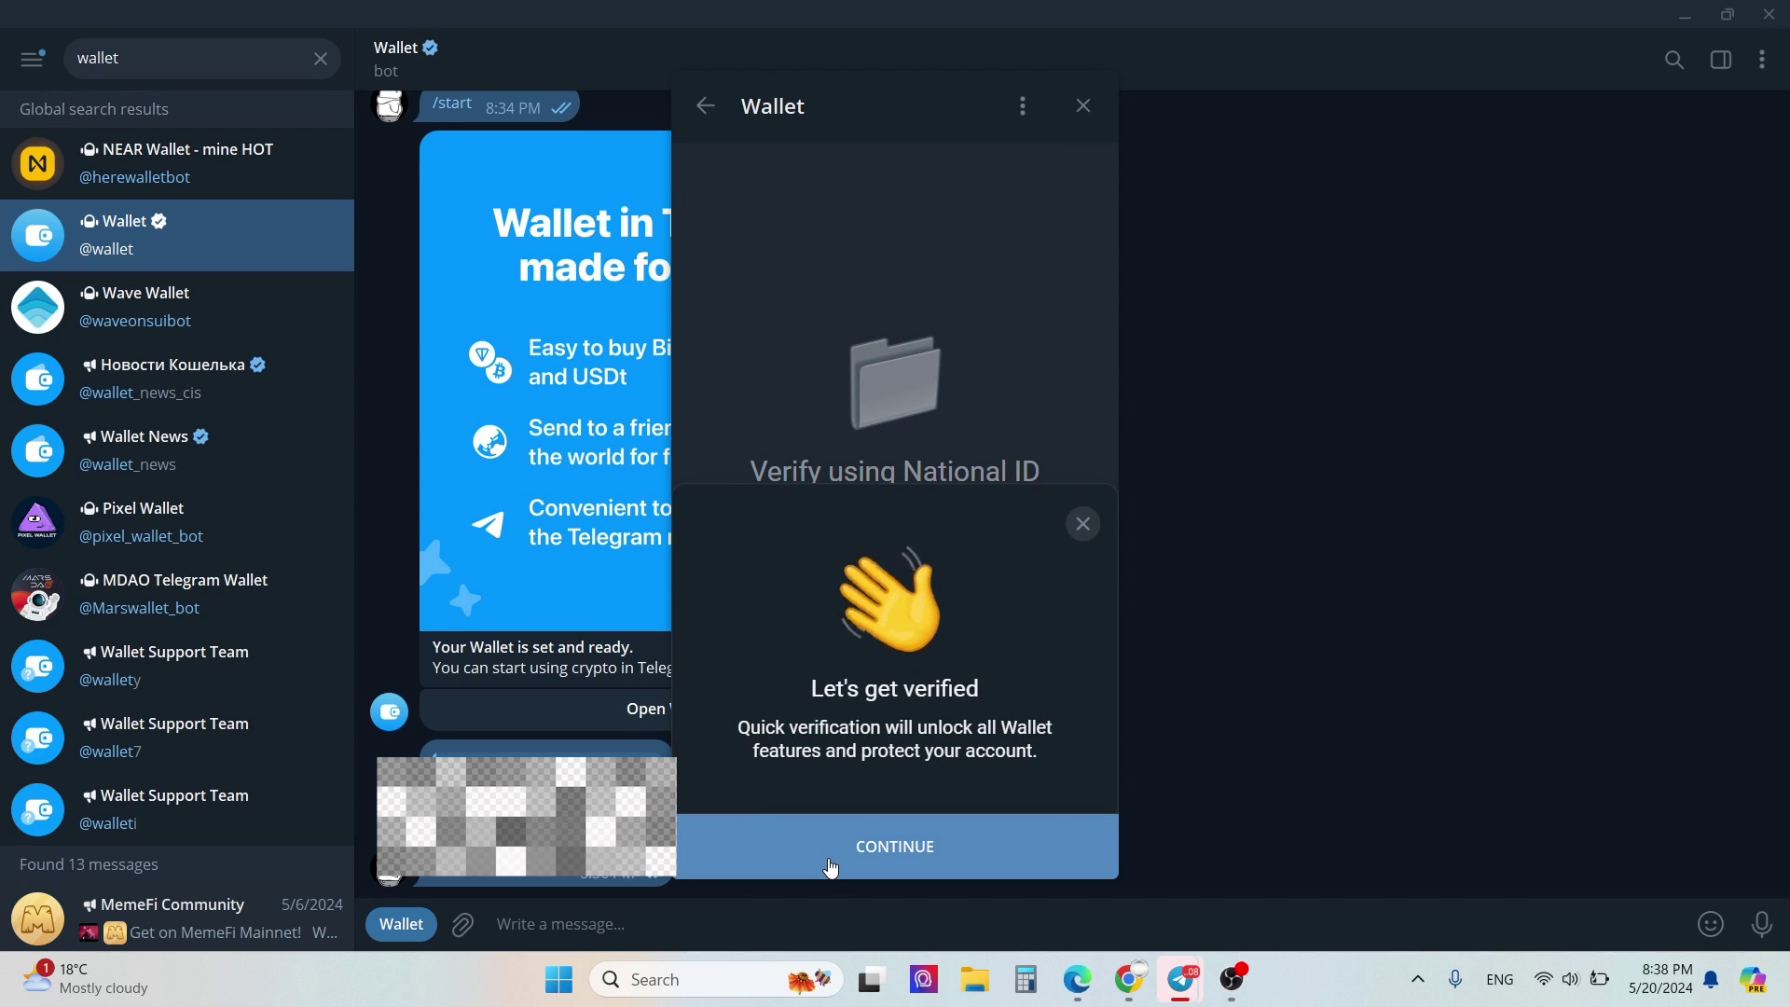
click(853, 865)
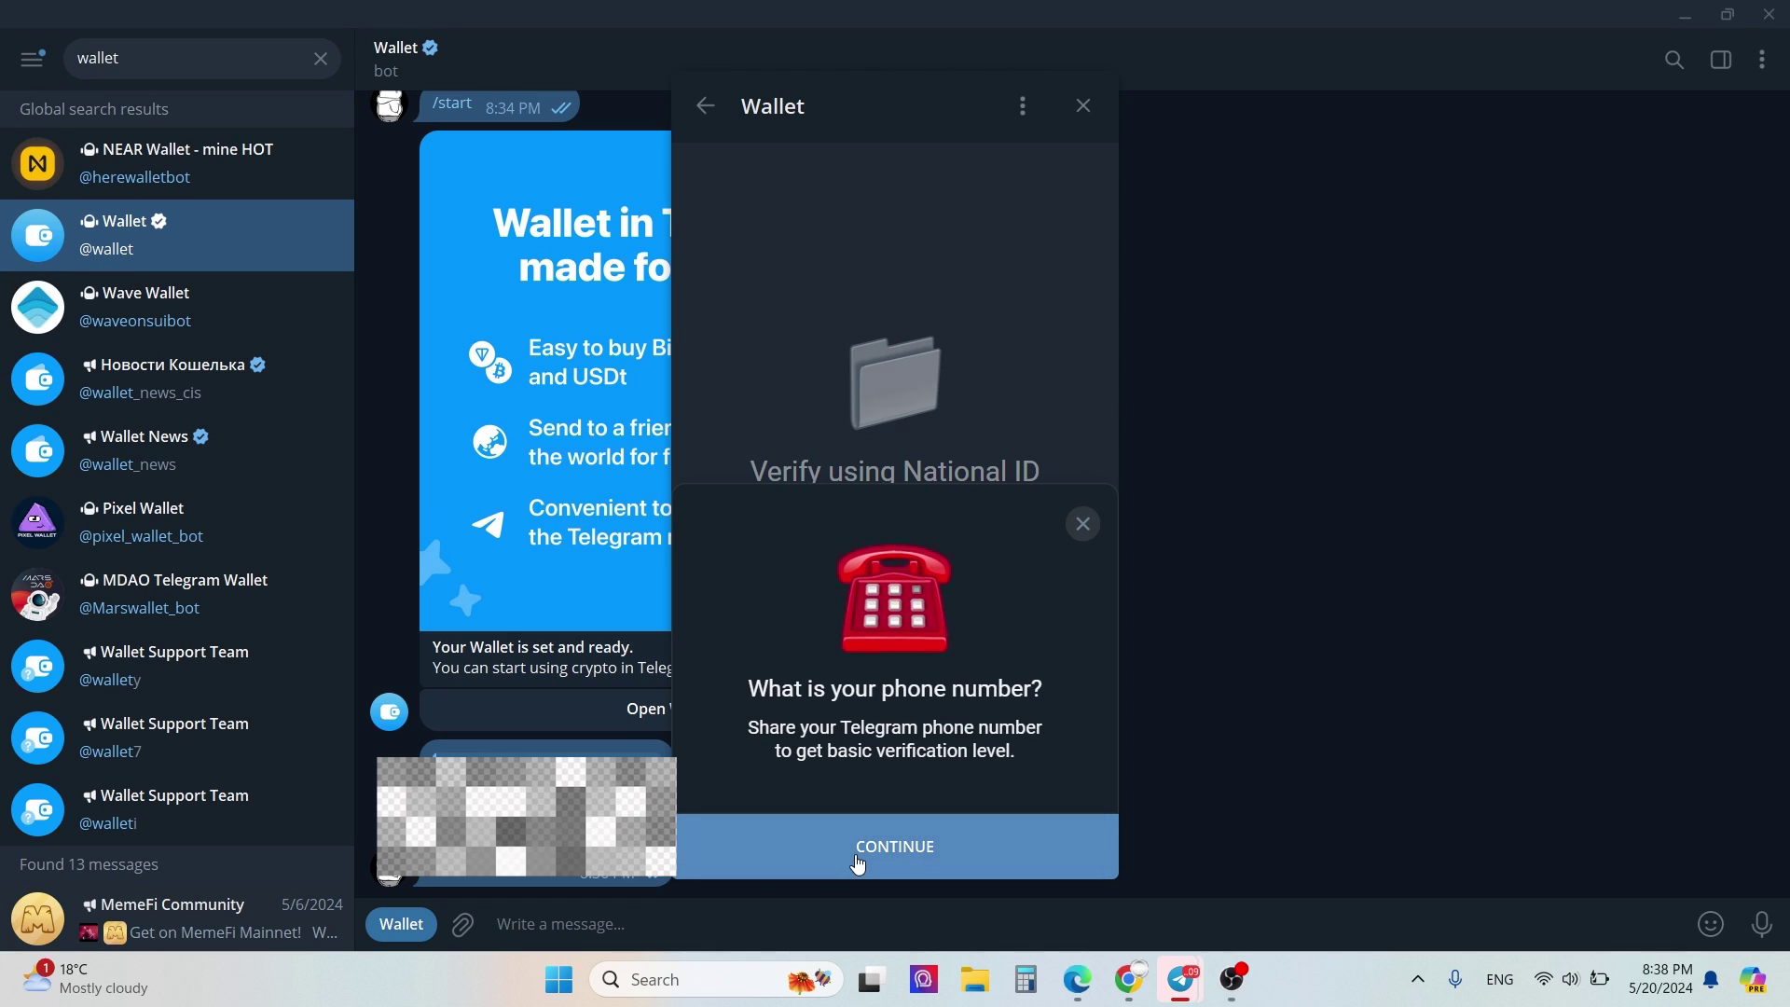
click(1083, 524)
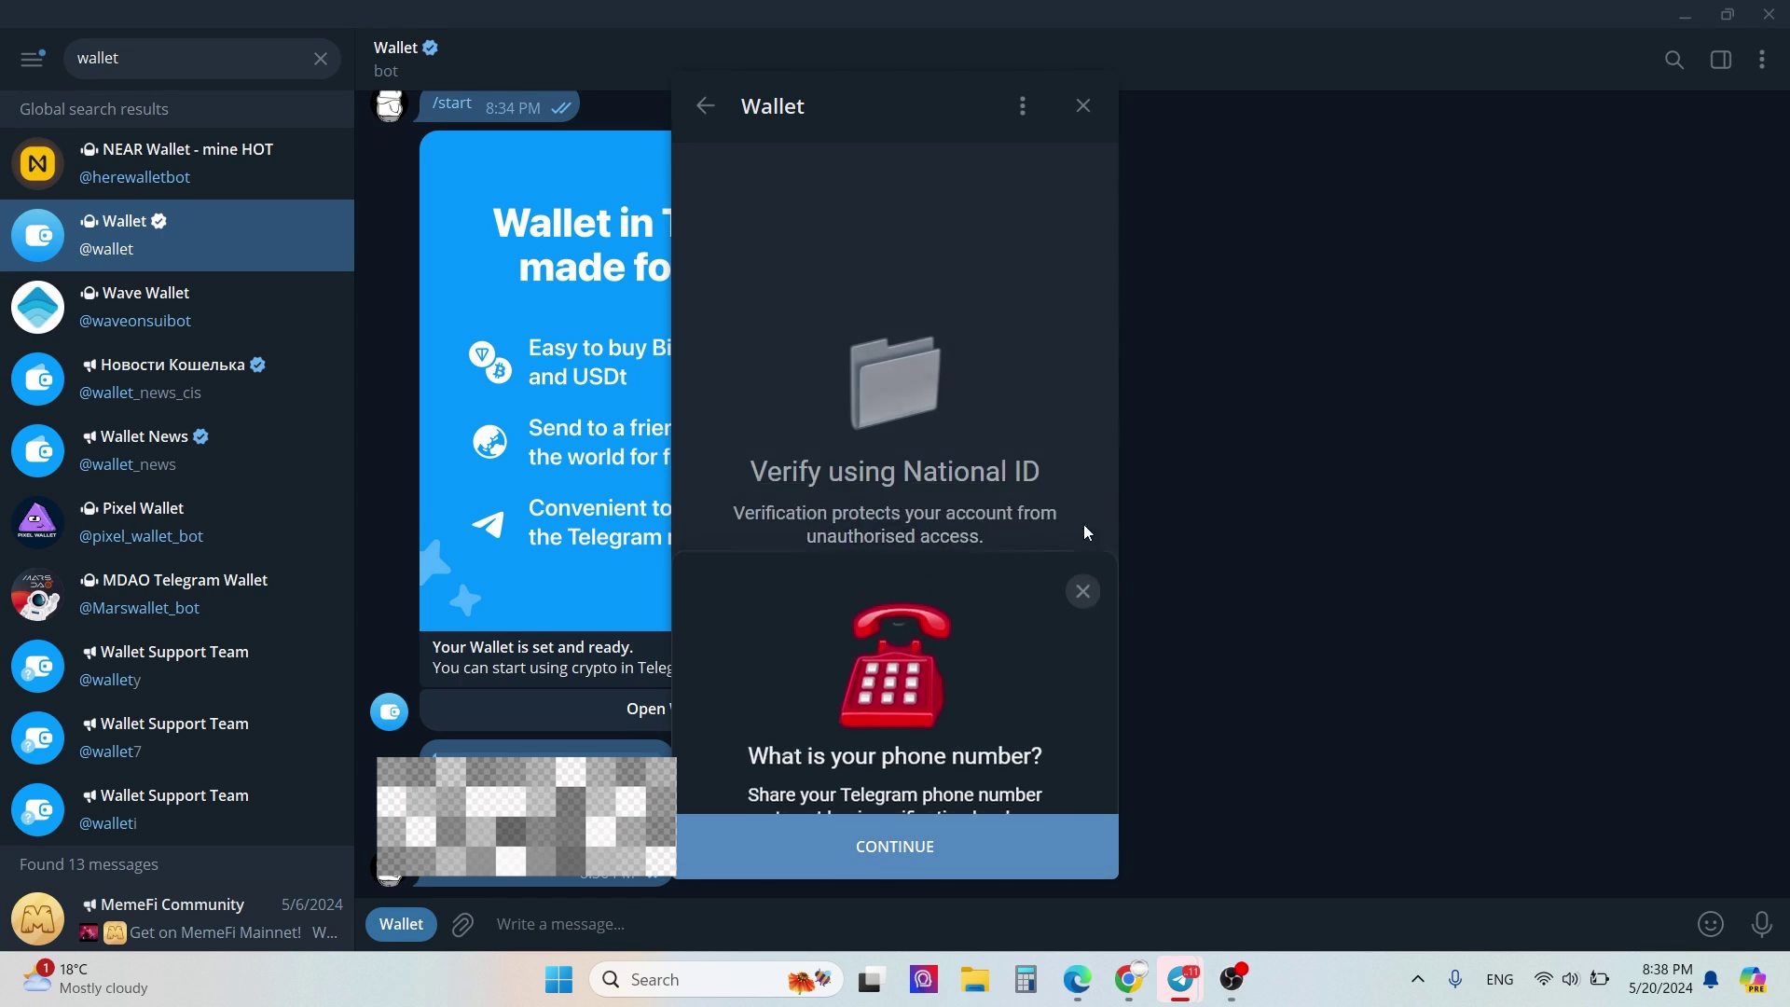
Go back from the RUB offers through the P2P market to the Wallet home.
click(707, 109)
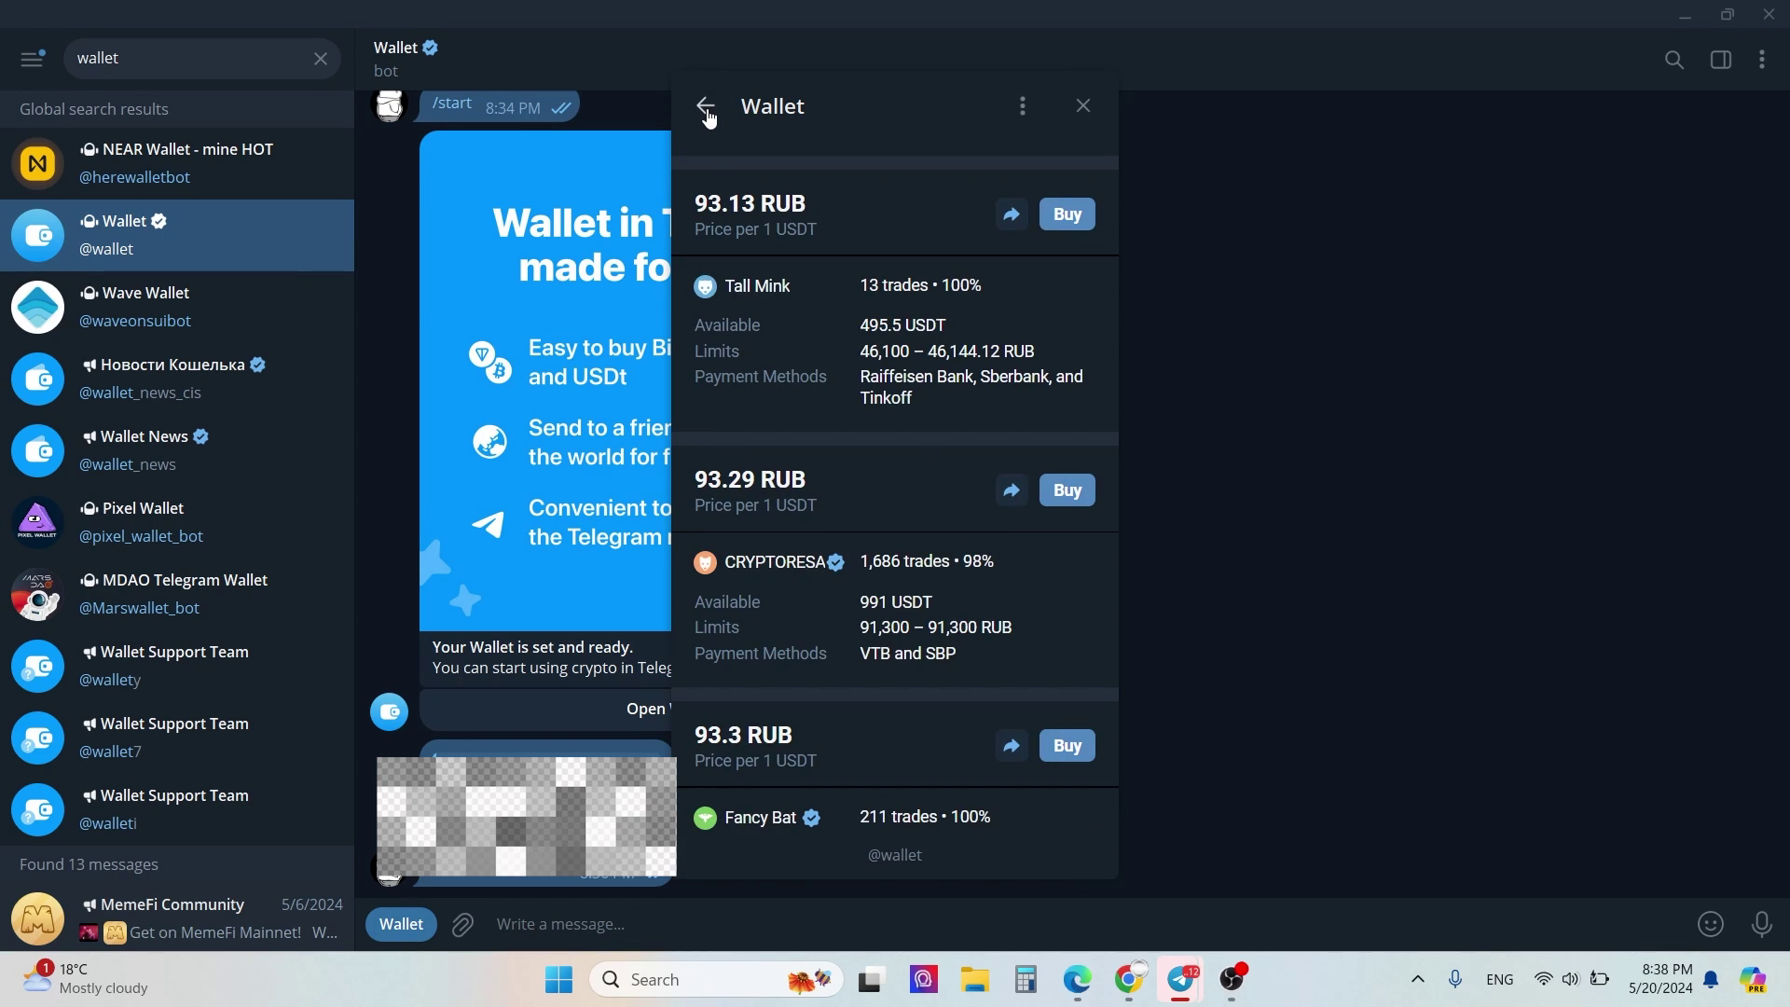
click(707, 109)
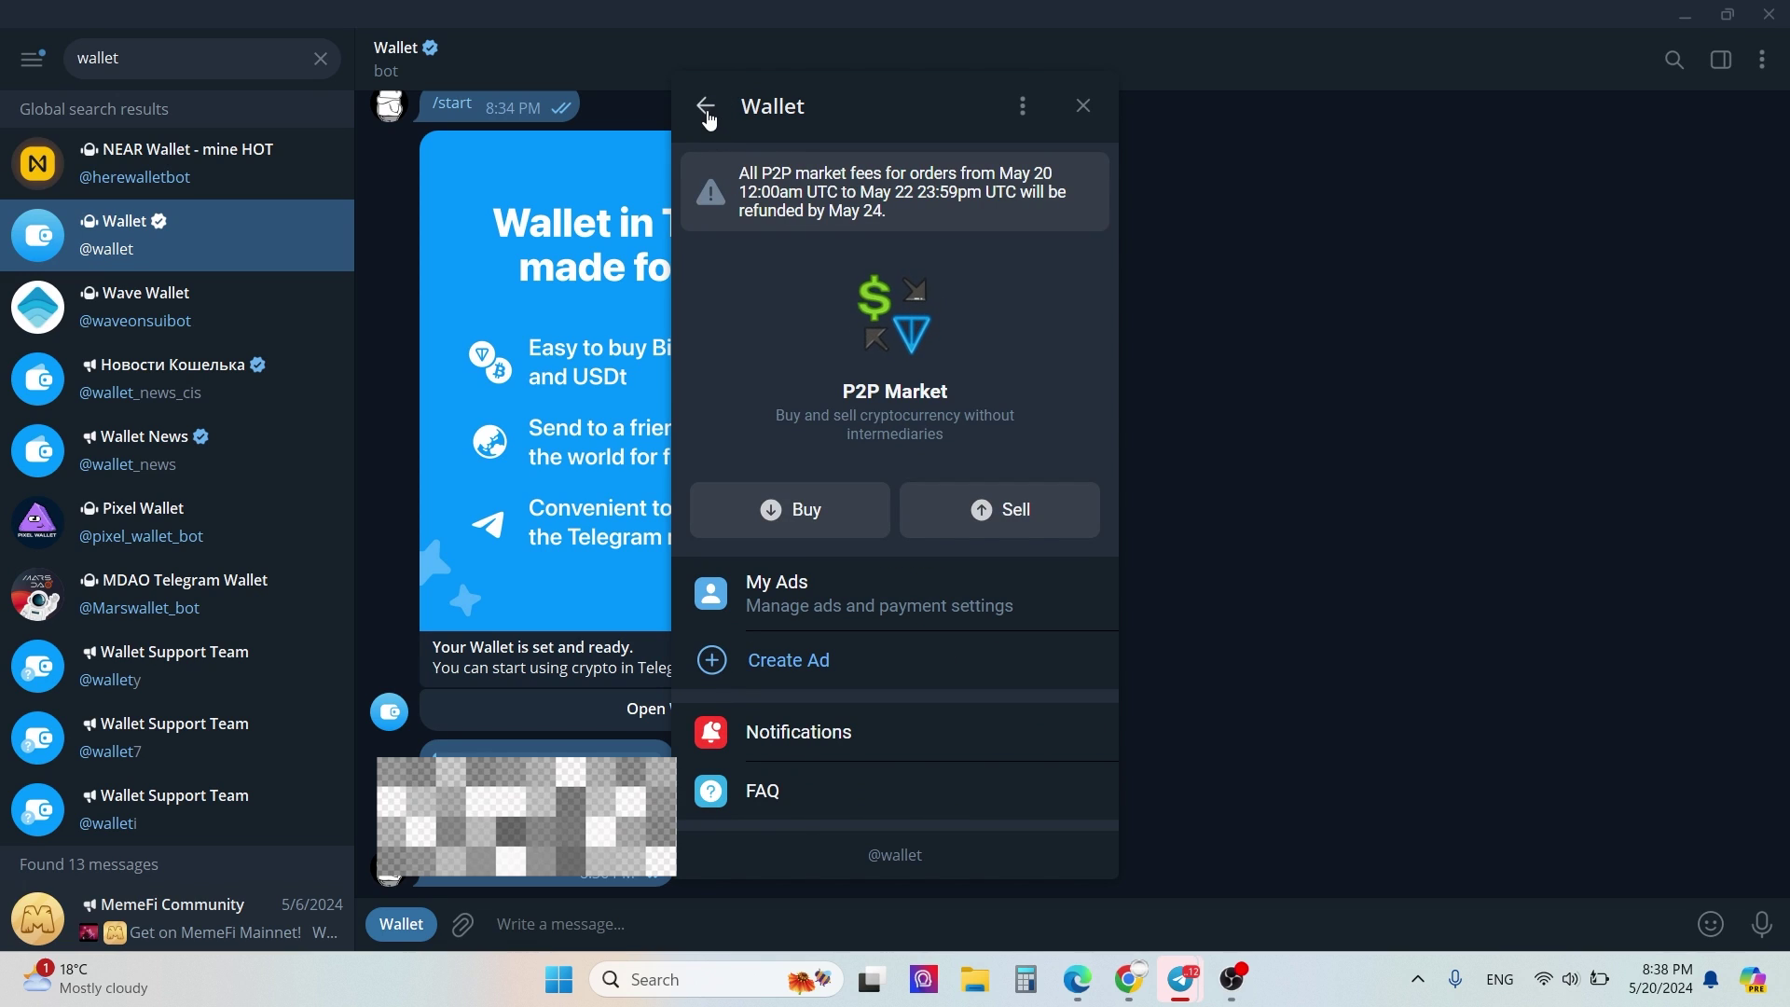
click(707, 109)
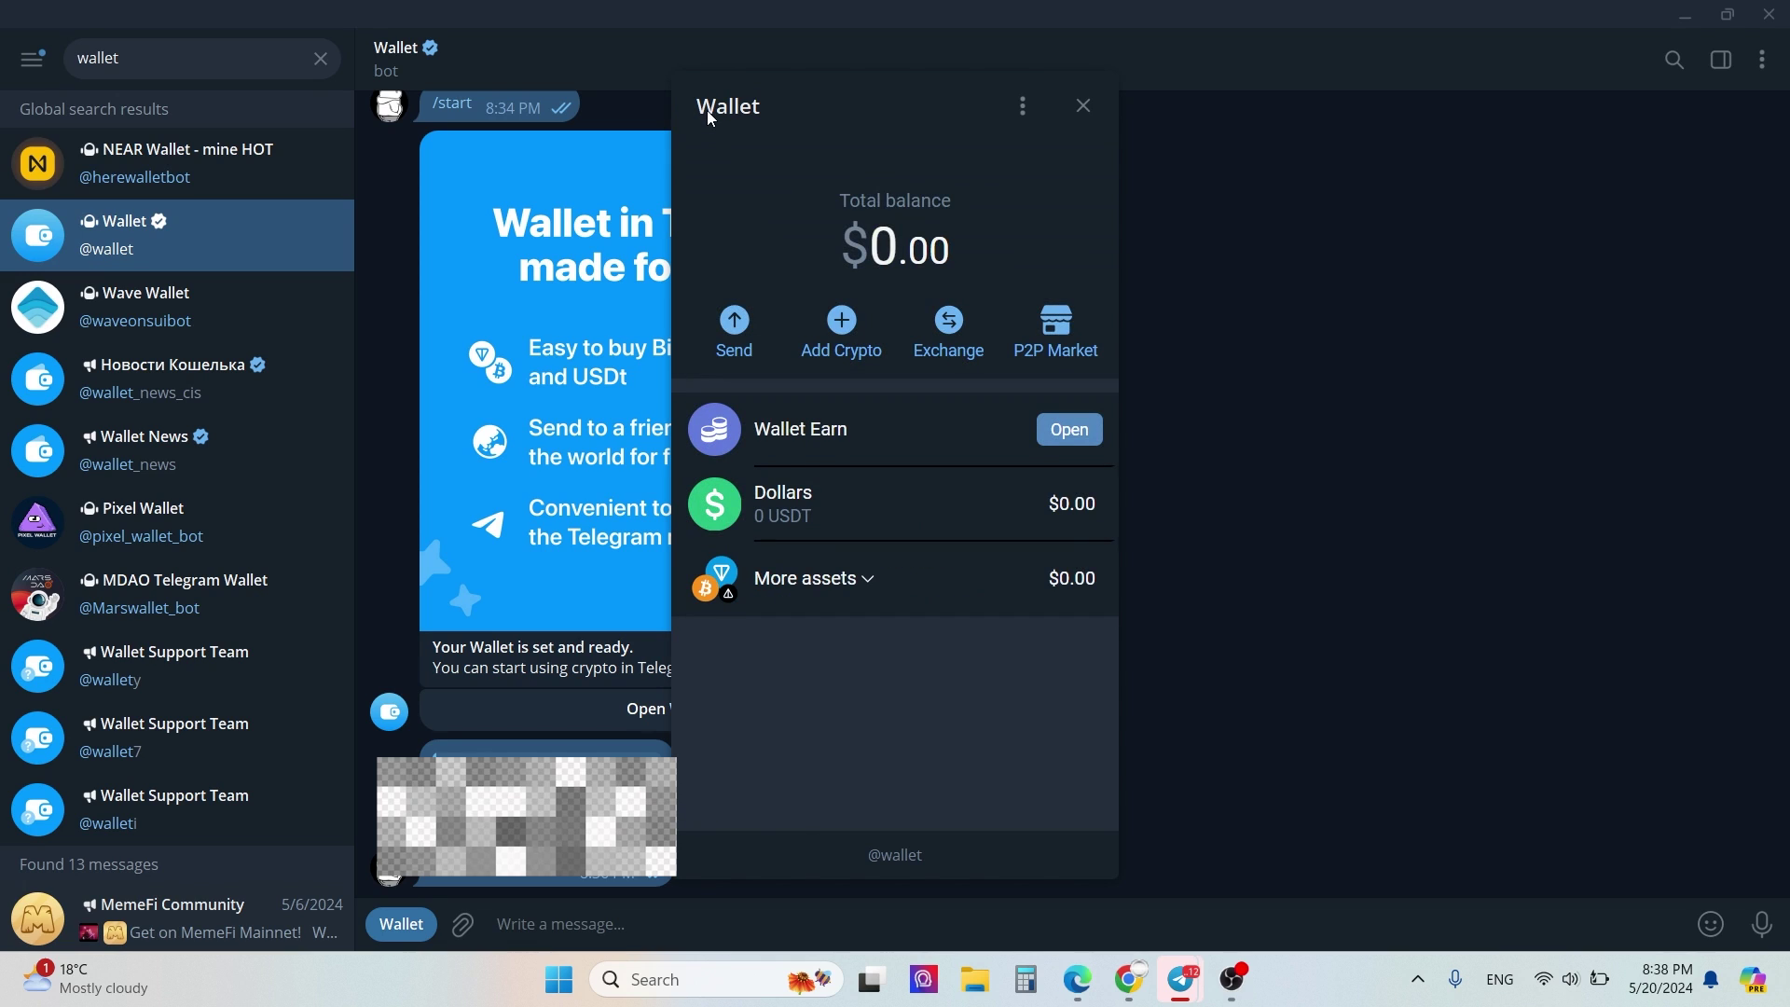
Try Exchange, accept the empty-wallet prompt, and return to the $0.00 home.
click(951, 324)
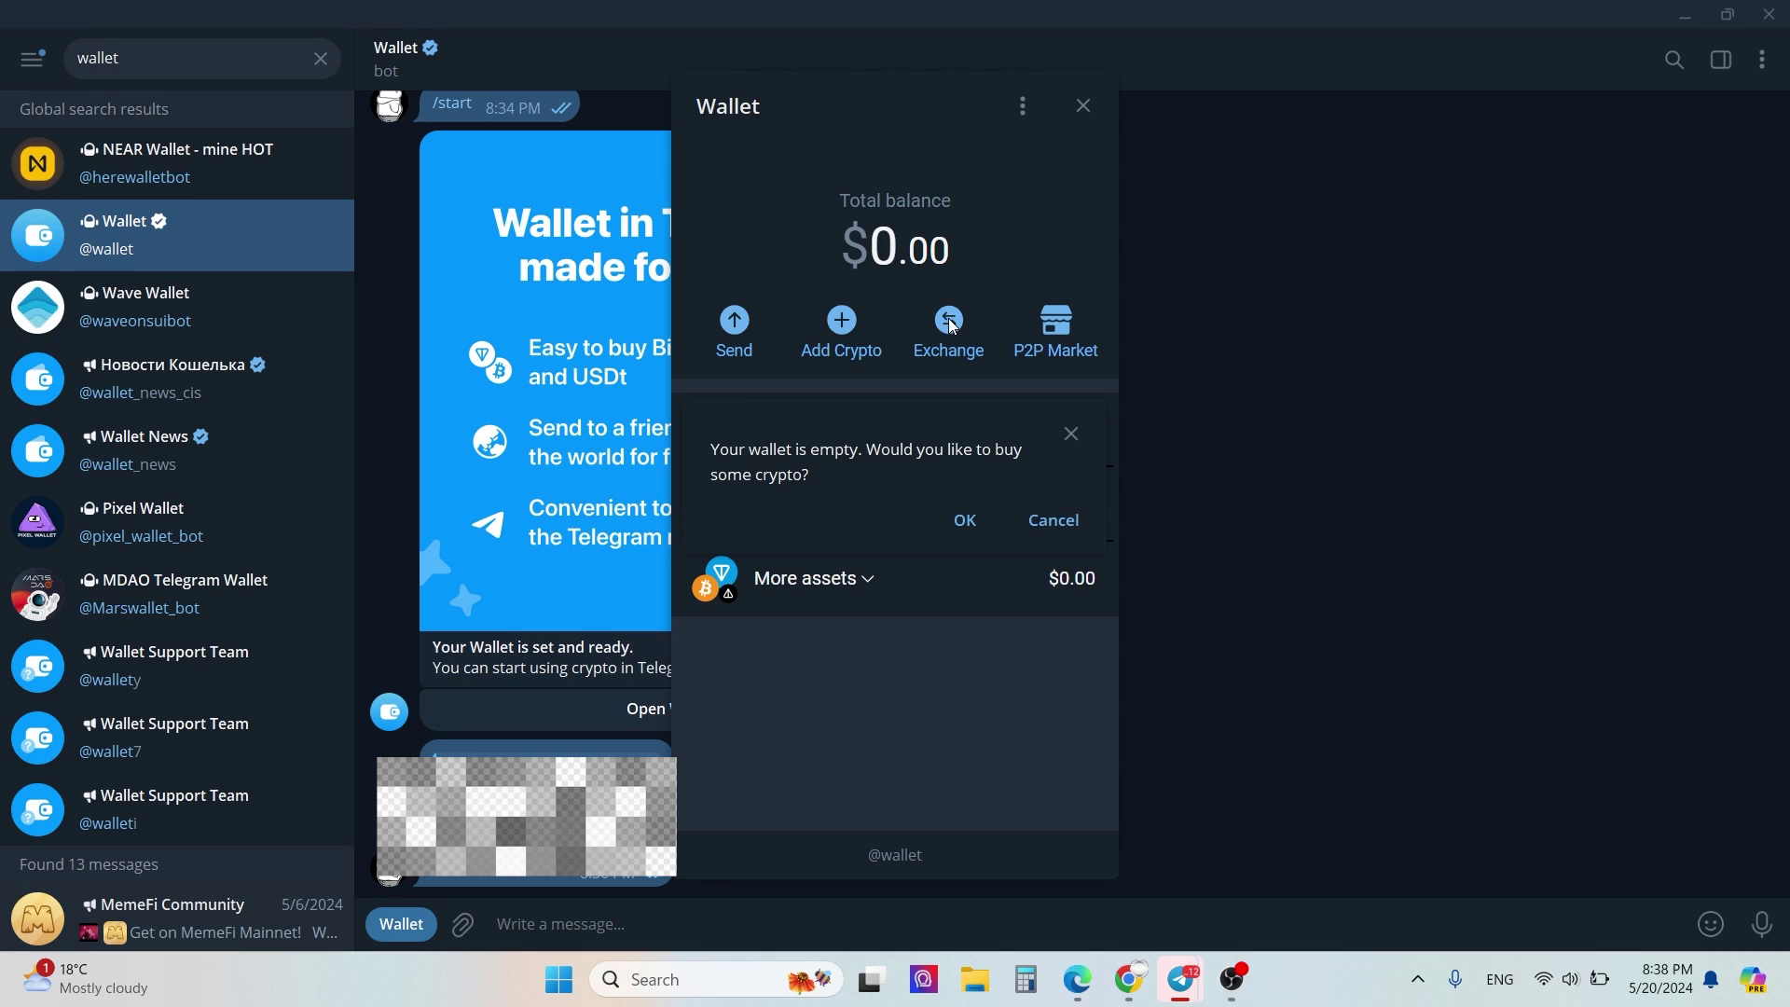
click(979, 533)
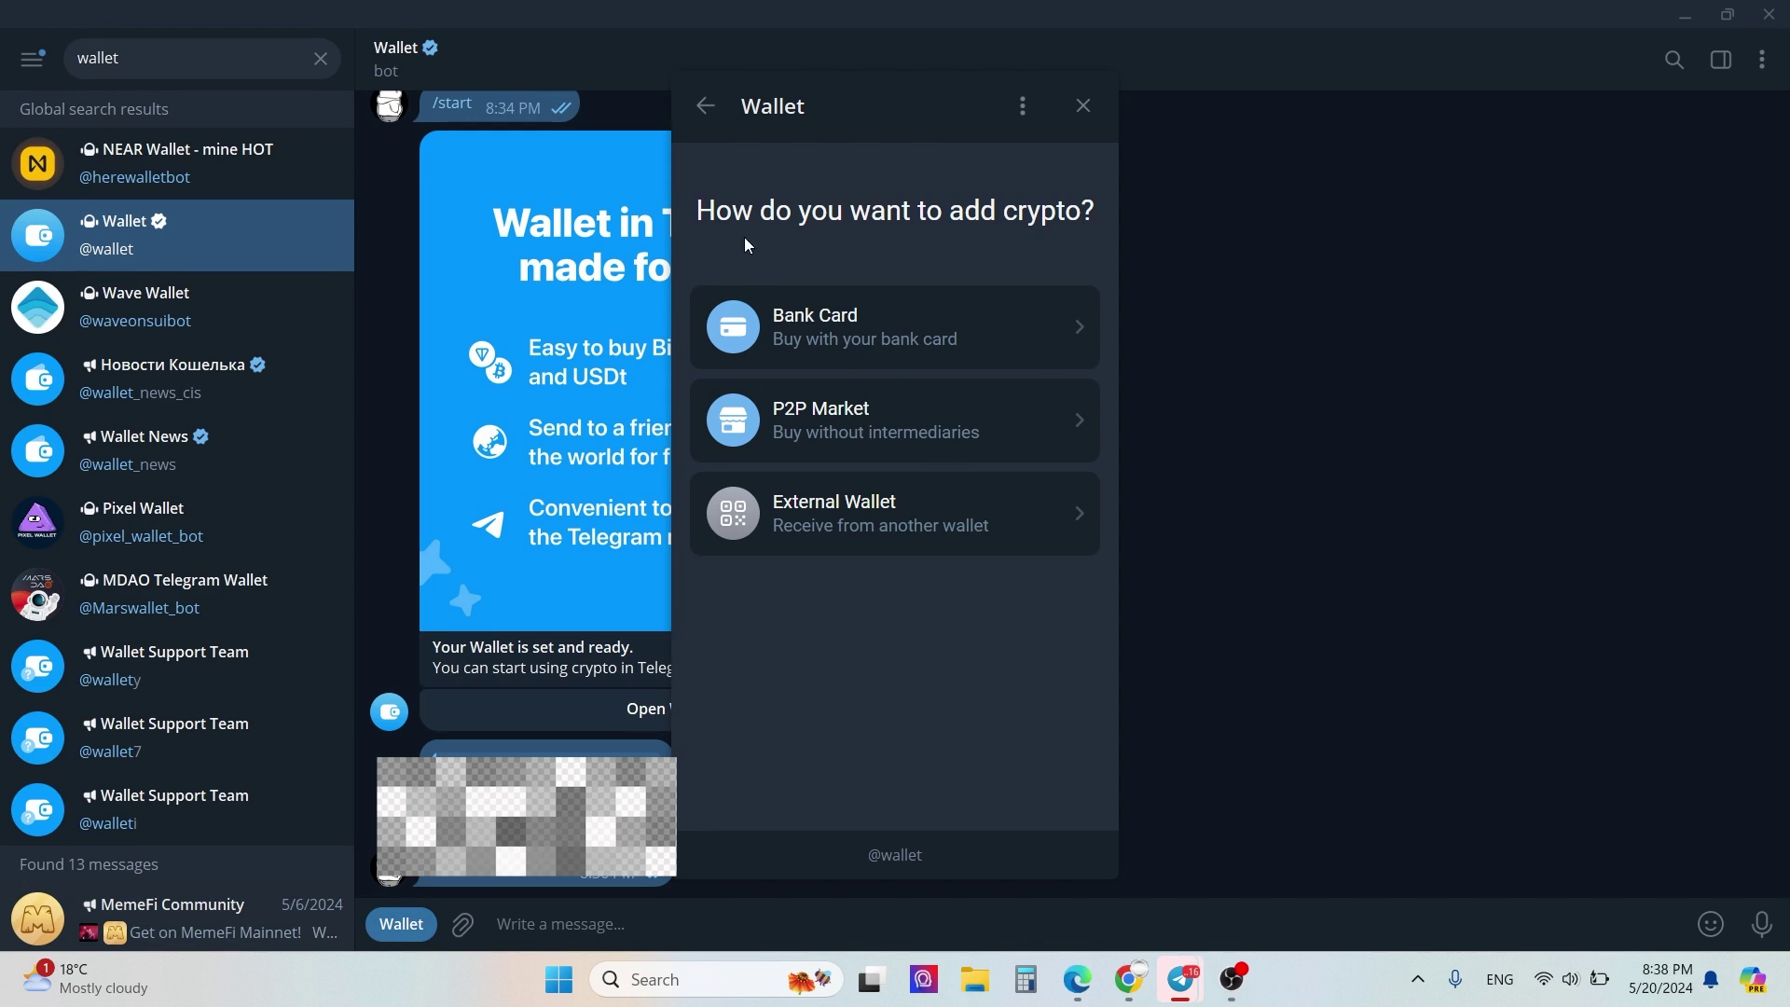
click(706, 105)
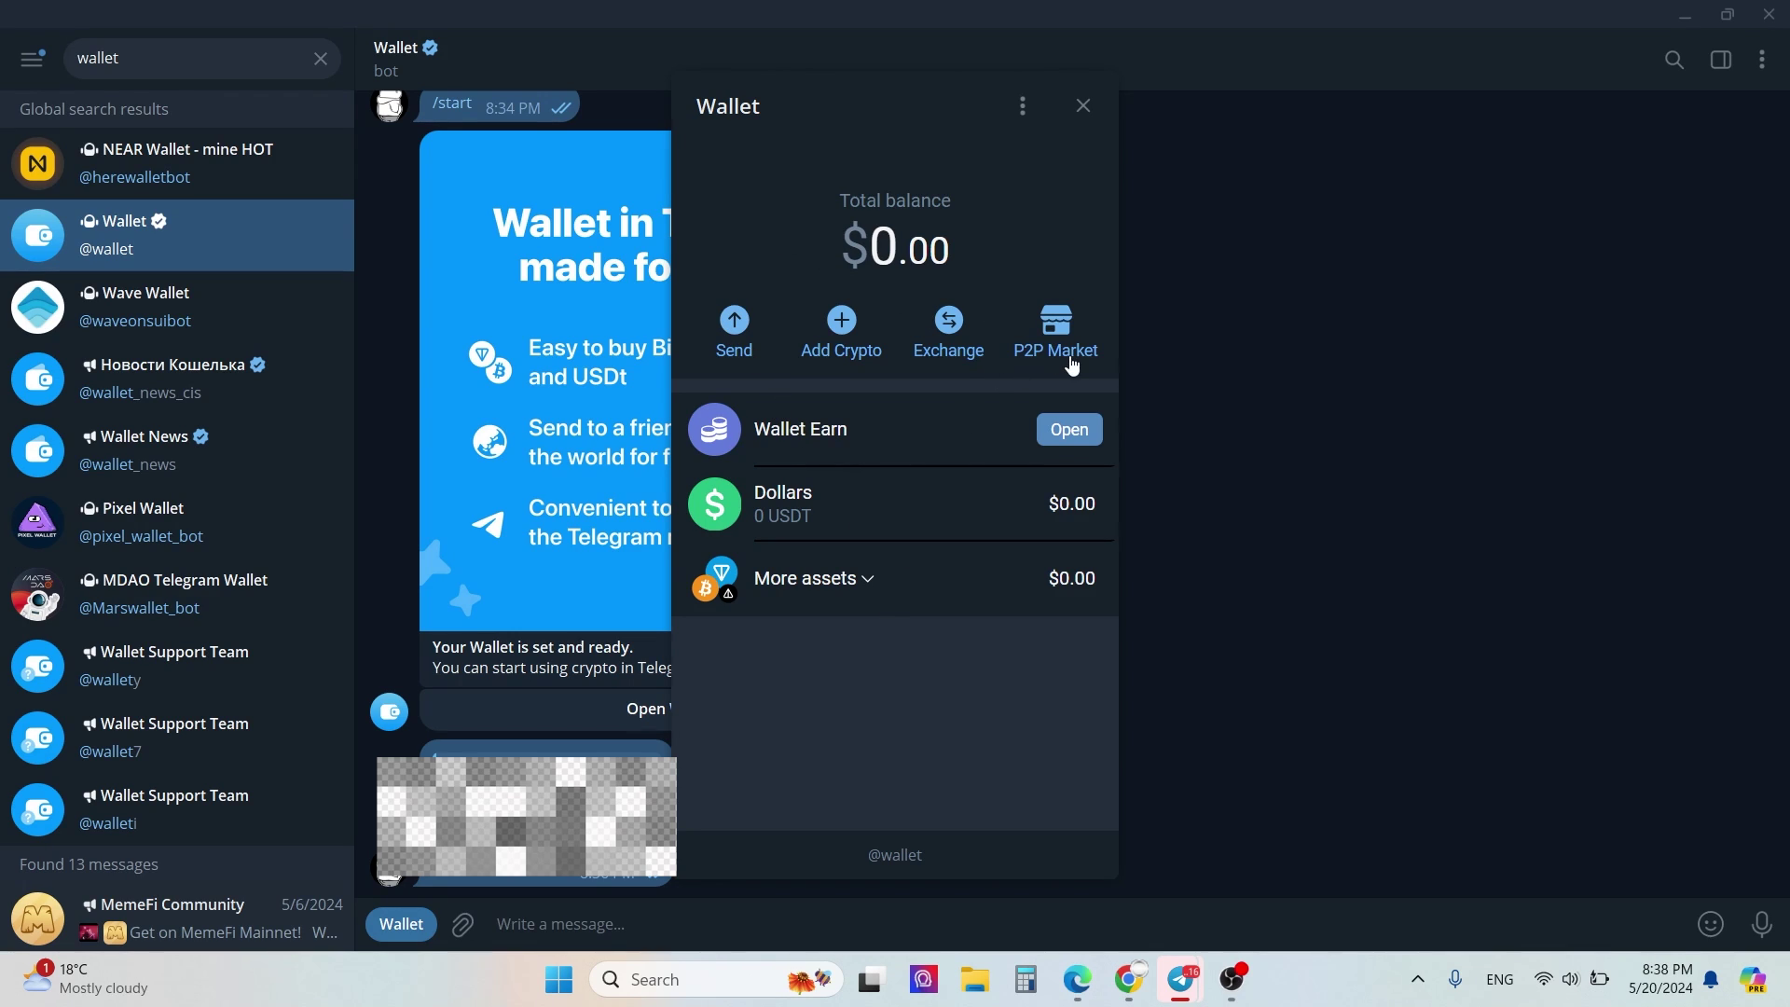
click(1017, 109)
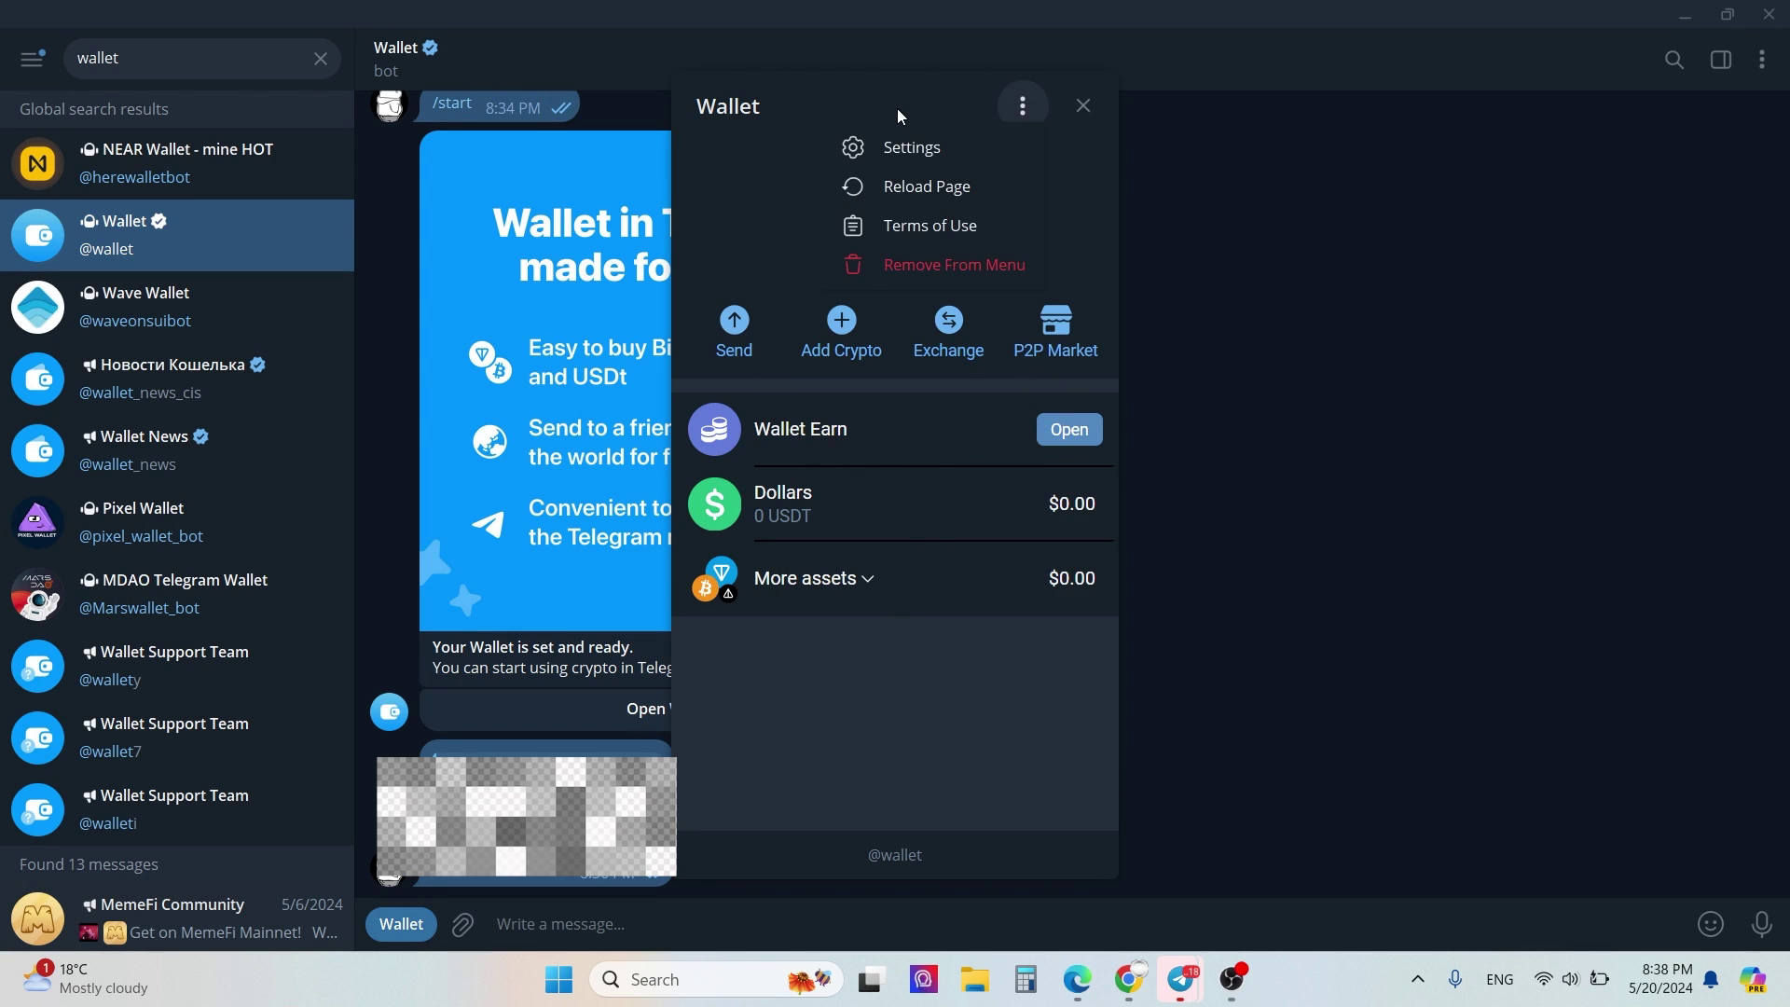